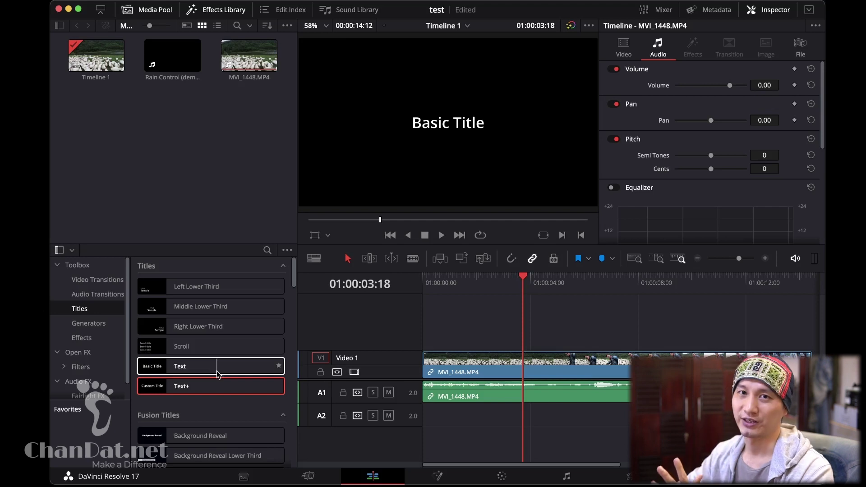
- Restore the duck view, widen the effects panel to two columns and enlarge the viewer area
{"action": "left_click", "coordinate": [233, 156]}
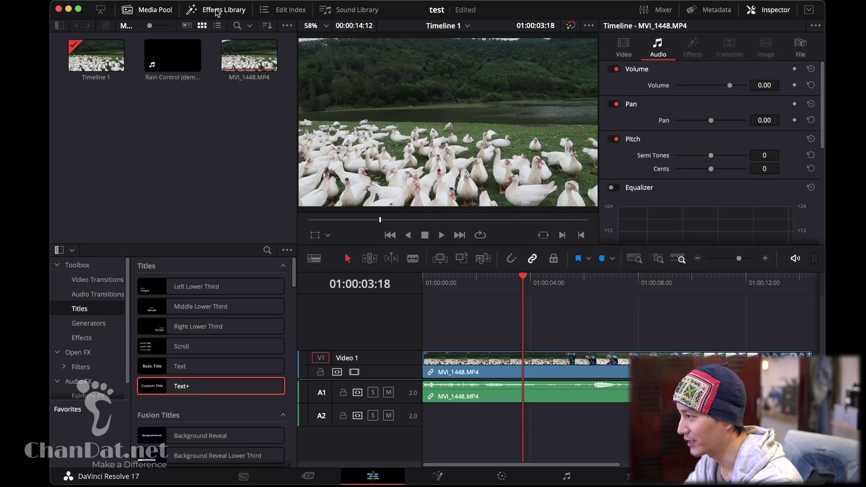
{"action": "left_click", "coordinate": [217, 10]}
{"action": "left_click", "coordinate": [217, 10]}
{"action": "left_click", "coordinate": [217, 10]}
{"action": "left_click", "coordinate": [217, 10]}
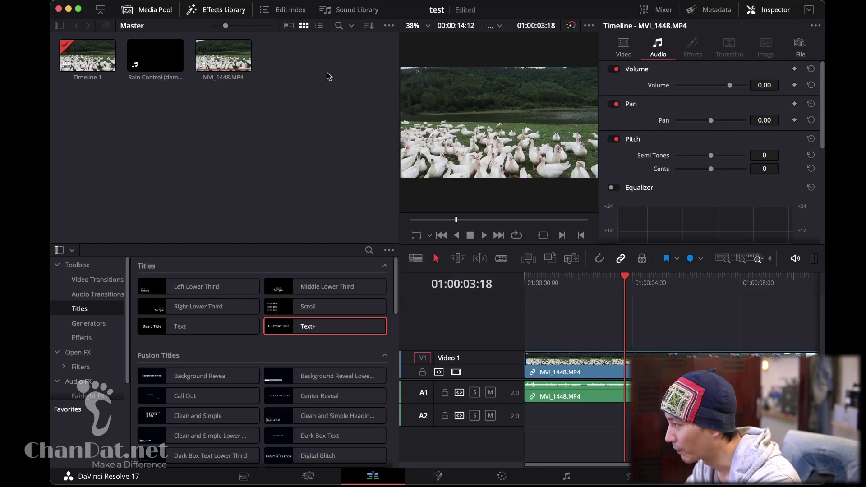
{"action": "left_click_drag", "start_coordinate": [399, 111], "coordinate": [343, 103]}
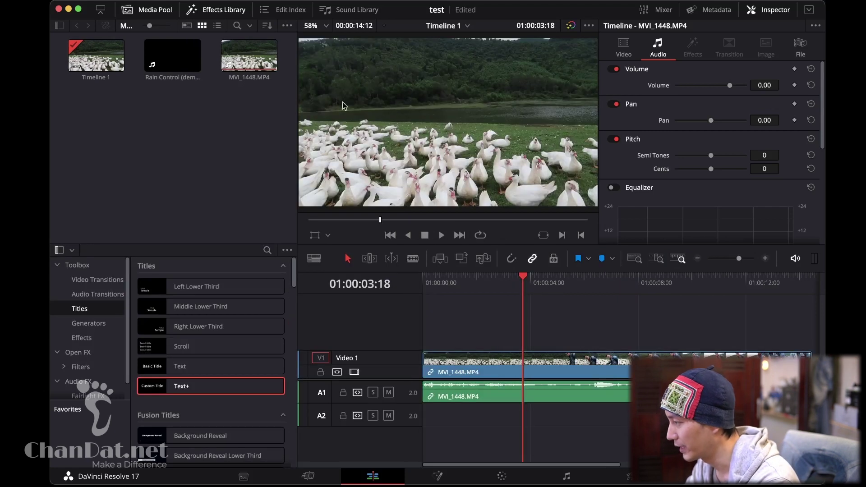
- Place a Text title above the duck footage and select it, with transform controls shown
{"action": "left_click", "coordinate": [194, 367]}
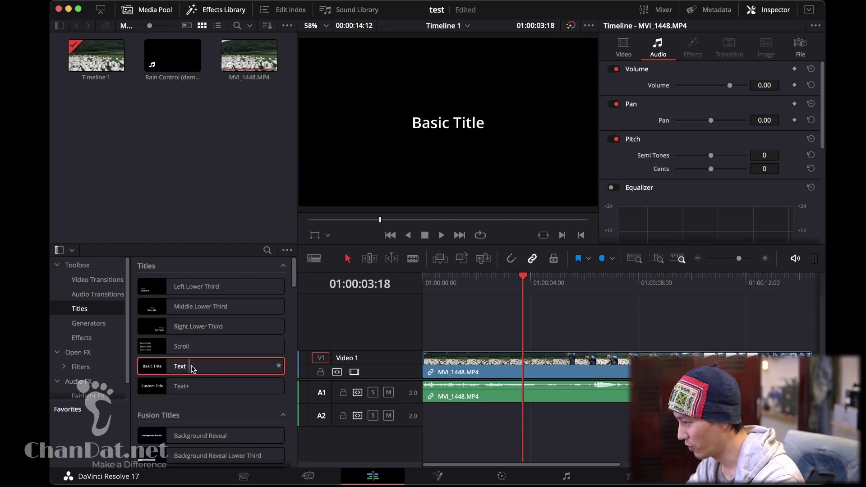
{"action": "left_click_drag", "start_coordinate": [189, 368], "coordinate": [487, 343]}
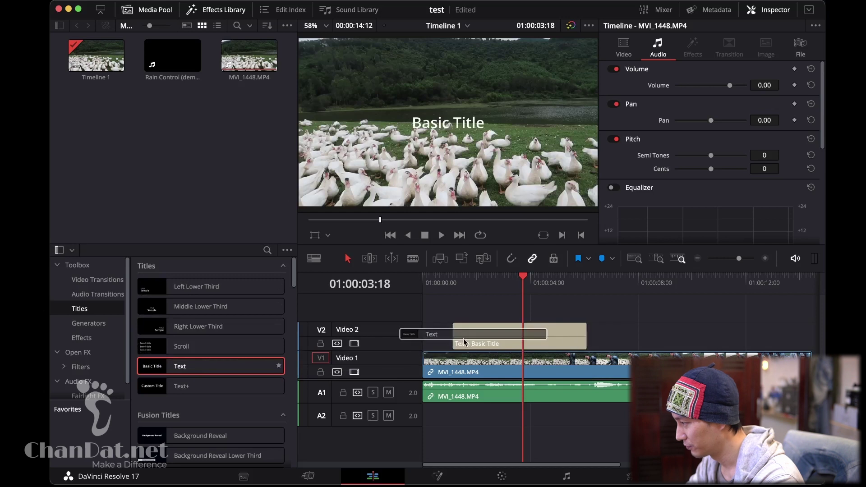
{"action": "left_click", "coordinate": [535, 335]}
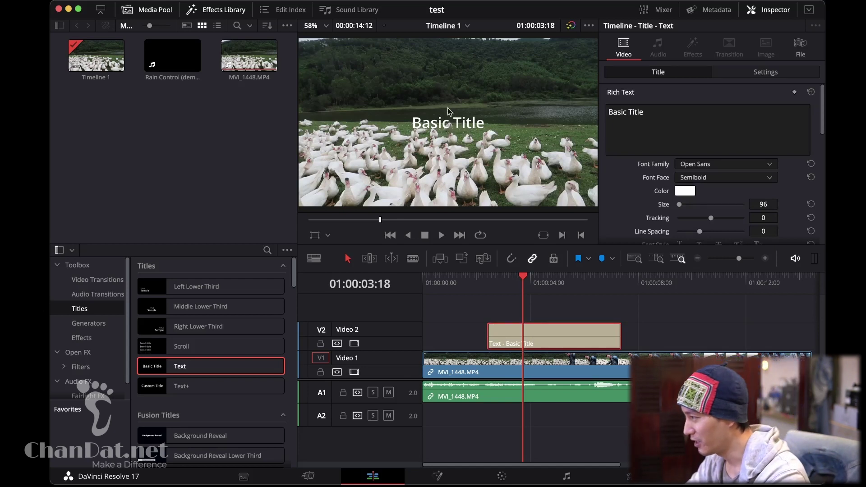
{"action": "left_click", "coordinate": [318, 236]}
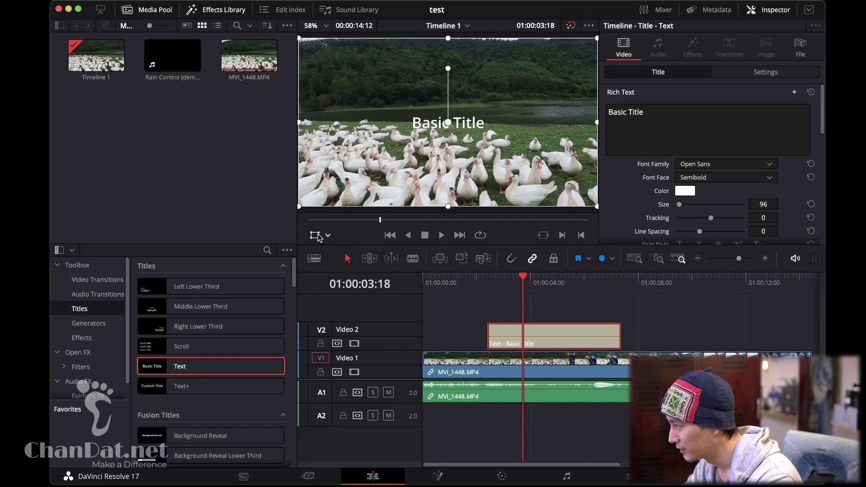
- Drag the Basic Title down and slightly left so it sits among the ducks
{"action": "mouse_move", "coordinate": [469, 129]}
{"action": "left_mouse_down"}
{"action": "mouse_move", "coordinate": [429, 181]}
{"action": "mouse_move", "coordinate": [509, 111]}
{"action": "left_mouse_up"}
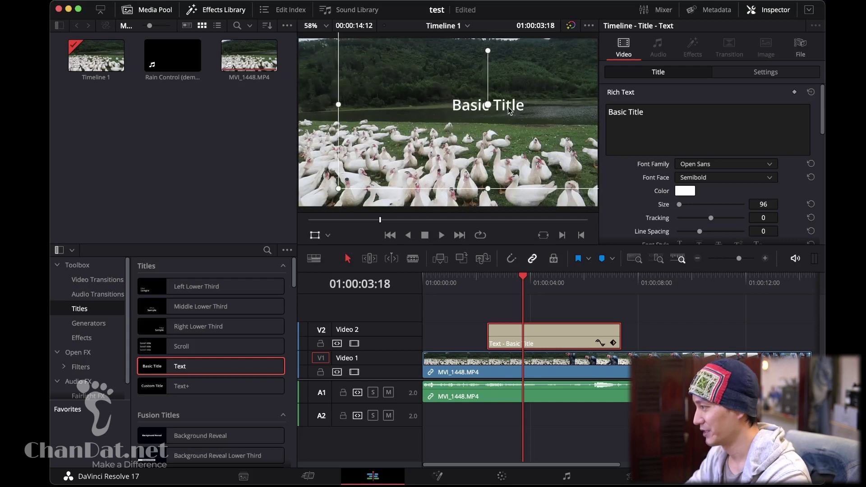
{"action": "left_click_drag", "start_coordinate": [507, 110], "coordinate": [529, 101]}
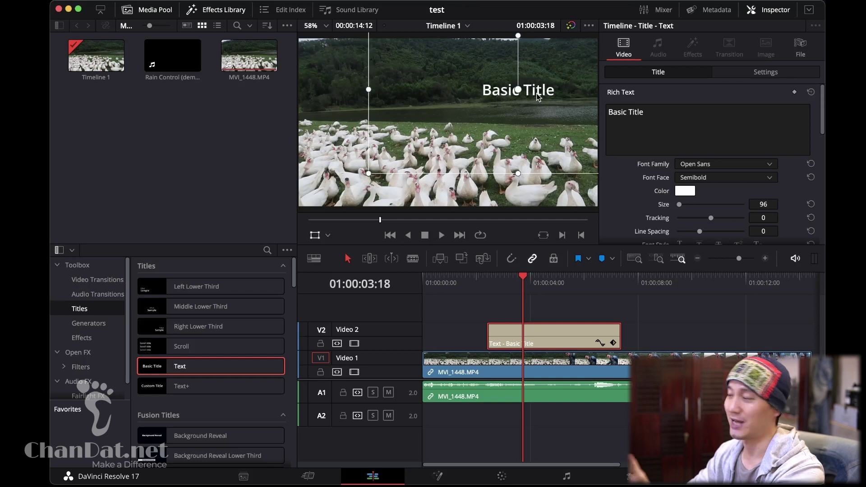
{"action": "left_click_drag", "start_coordinate": [537, 94], "coordinate": [458, 93]}
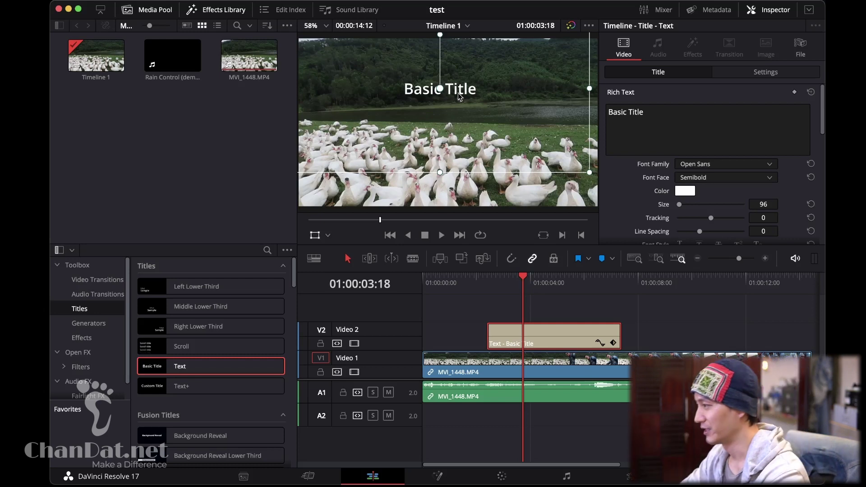
{"action": "mouse_move", "coordinate": [459, 93]}
{"action": "left_mouse_down"}
{"action": "mouse_move", "coordinate": [463, 176]}
{"action": "mouse_move", "coordinate": [417, 180]}
{"action": "left_mouse_up"}
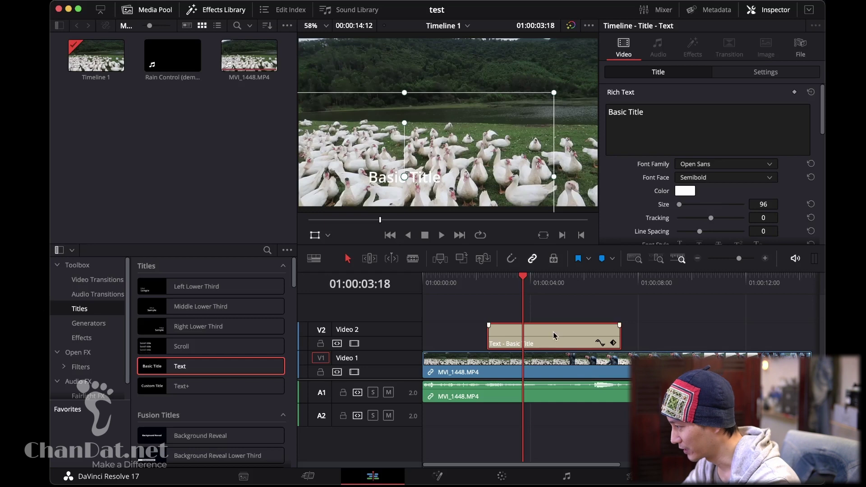
- Bring the settings panel back into view and rewiden the viewer and timeline
{"action": "left_click", "coordinate": [772, 11]}
{"action": "left_click", "coordinate": [773, 11]}
{"action": "left_click", "coordinate": [773, 10]}
{"action": "left_click", "coordinate": [773, 11]}
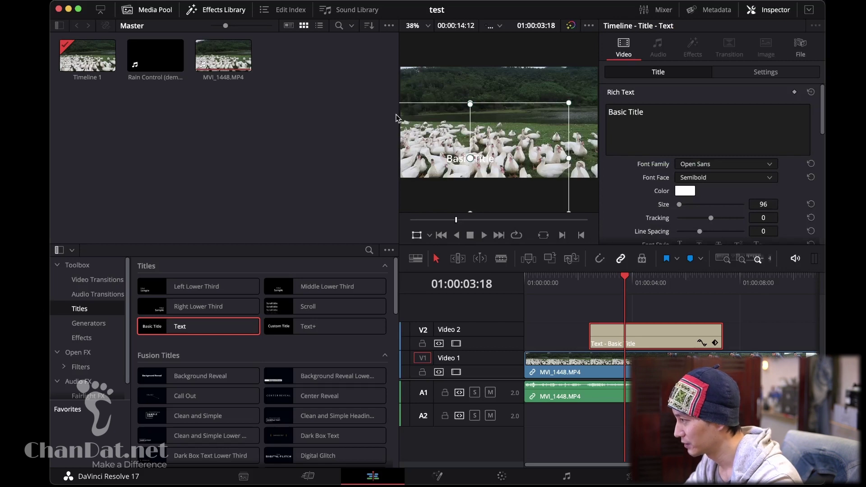
{"action": "left_click_drag", "start_coordinate": [394, 115], "coordinate": [339, 114]}
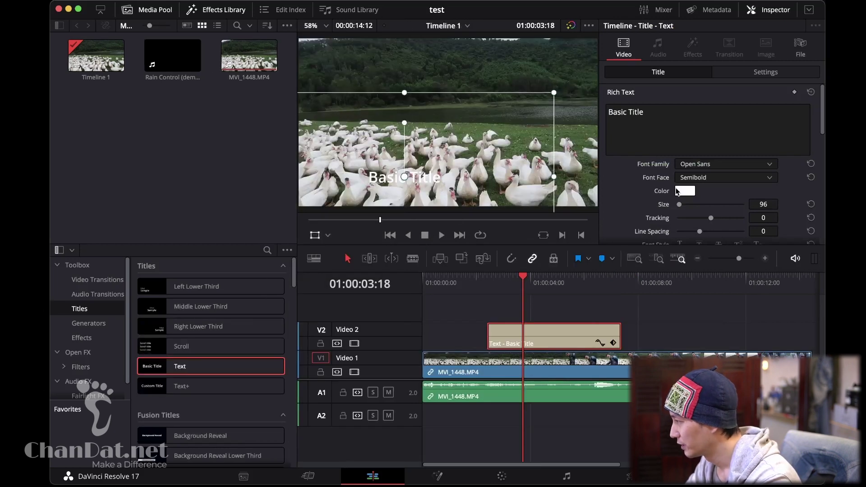
- Scroll to the Stroke settings, set stroke size 1 and open the stroke Colors picker
{"action": "scroll", "coordinate": [678, 191], "scroll_direction": "down", "scroll_amount": 2}
{"action": "scroll", "coordinate": [678, 192], "scroll_direction": "down", "scroll_amount": 2}
{"action": "scroll", "coordinate": [678, 192], "scroll_direction": "down", "scroll_amount": 2}
{"action": "scroll", "coordinate": [678, 191], "scroll_direction": "down", "scroll_amount": 2}
{"action": "scroll", "coordinate": [678, 191], "scroll_direction": "down", "scroll_amount": 2}
{"action": "scroll", "coordinate": [678, 191], "scroll_direction": "down", "scroll_amount": 2}
{"action": "scroll", "coordinate": [679, 192], "scroll_direction": "down", "scroll_amount": 2}
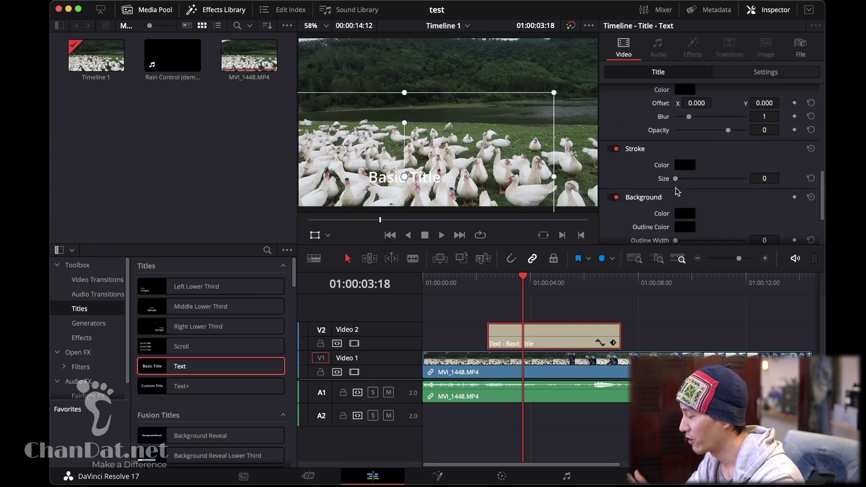
{"action": "scroll", "coordinate": [678, 192], "scroll_direction": "down", "scroll_amount": 1}
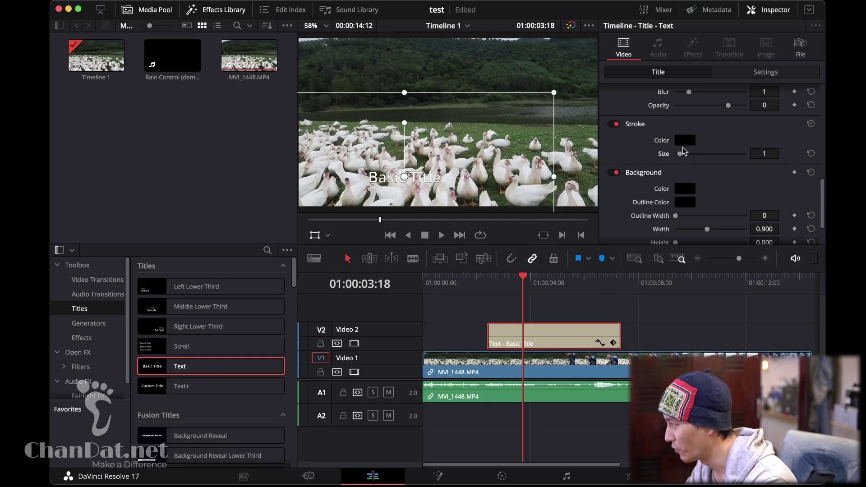
{"action": "left_click", "coordinate": [686, 141]}
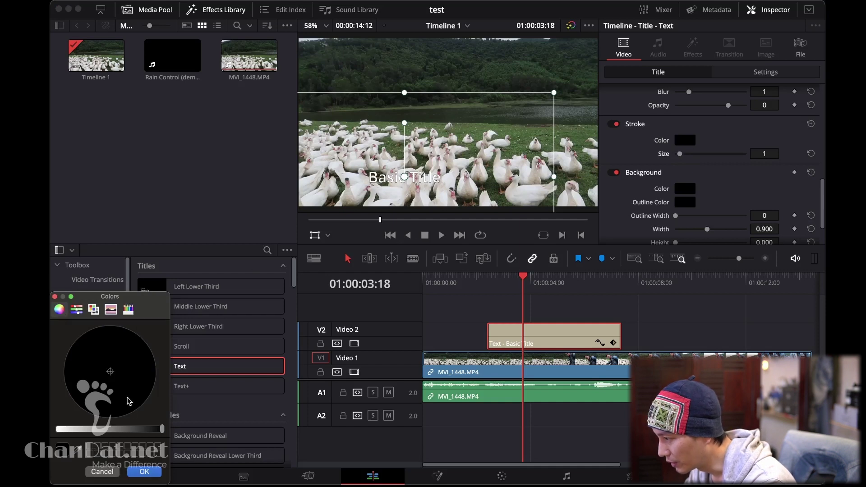
- Browse the colour chooser's views and try Lemon yellow from the pencil palette
{"action": "left_click", "coordinate": [126, 313]}
{"action": "left_click", "coordinate": [78, 310]}
{"action": "left_click", "coordinate": [93, 311]}
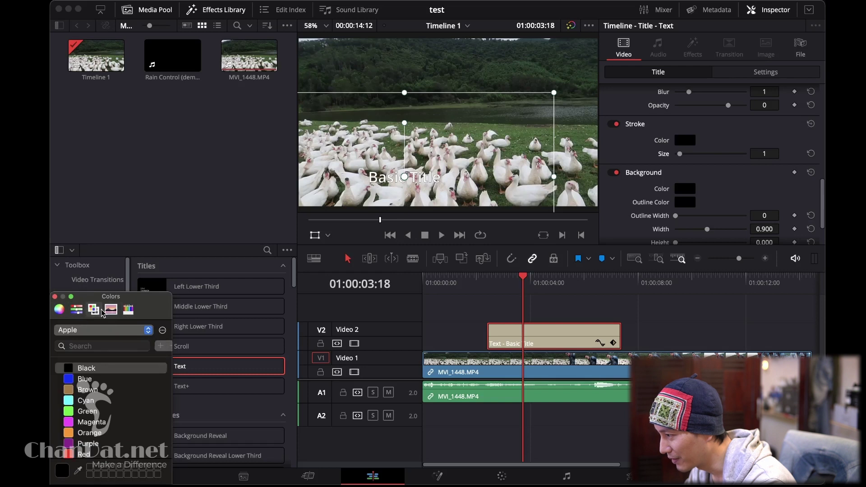
{"action": "left_click", "coordinate": [126, 312]}
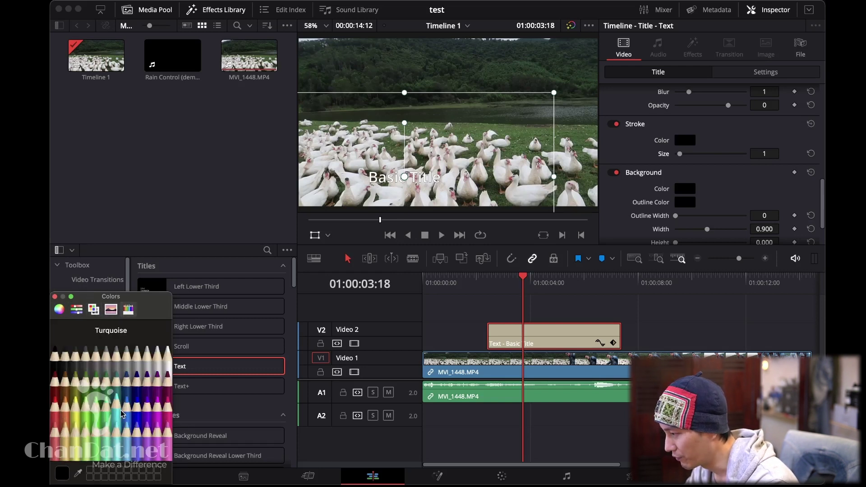
{"action": "left_click", "coordinate": [78, 416]}
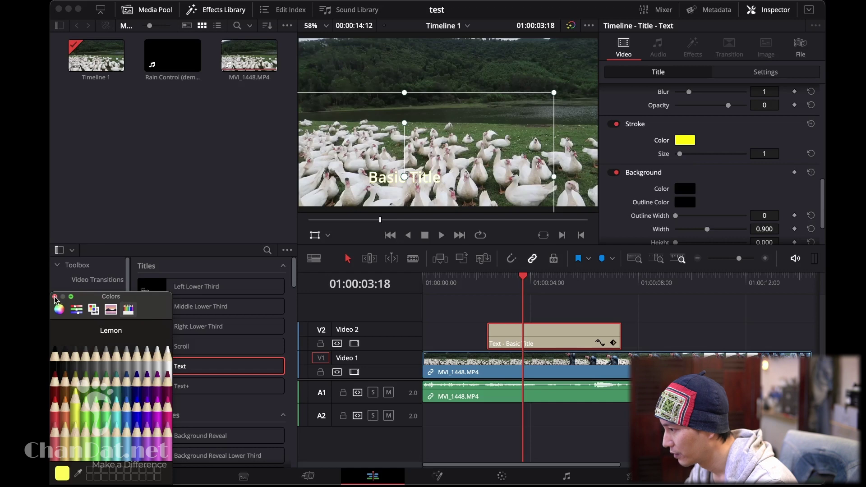
- Discard the yellow and set the stroke colour to Lime instead
{"action": "left_click", "coordinate": [54, 297]}
{"action": "left_click", "coordinate": [686, 140]}
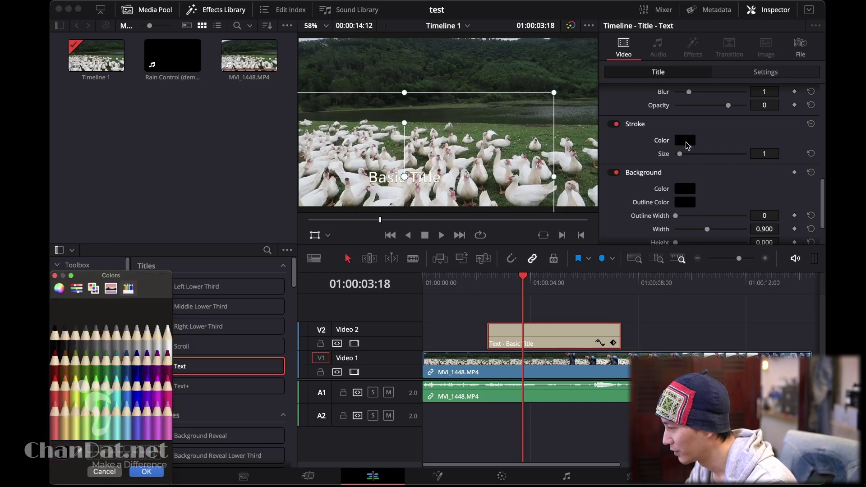
{"action": "left_click", "coordinate": [89, 391]}
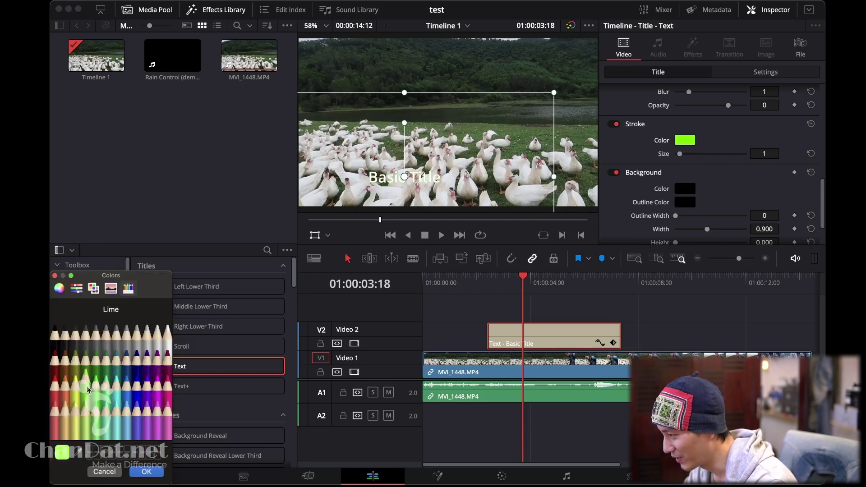
{"action": "left_click", "coordinate": [147, 473]}
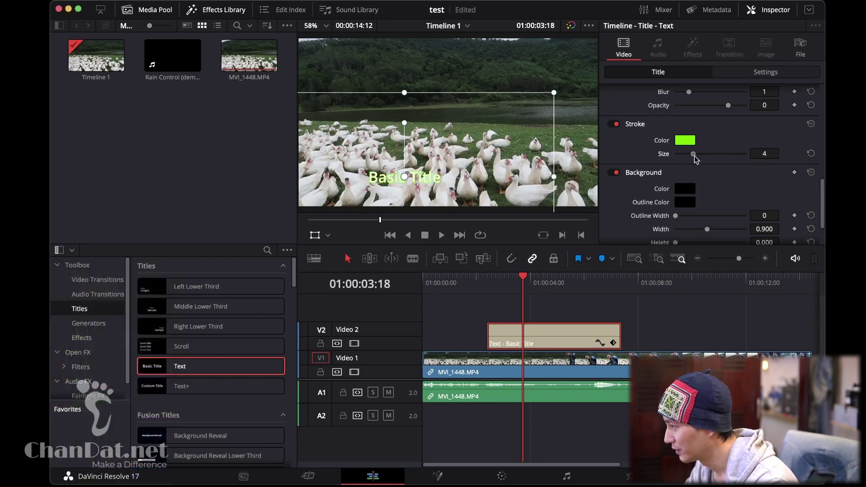
- Thin the outline, then make the title text size 134 and Bold
{"action": "mouse_move", "coordinate": [697, 155]}
{"action": "left_mouse_down"}
{"action": "mouse_move", "coordinate": [661, 155]}
{"action": "mouse_move", "coordinate": [684, 155]}
{"action": "left_mouse_up"}
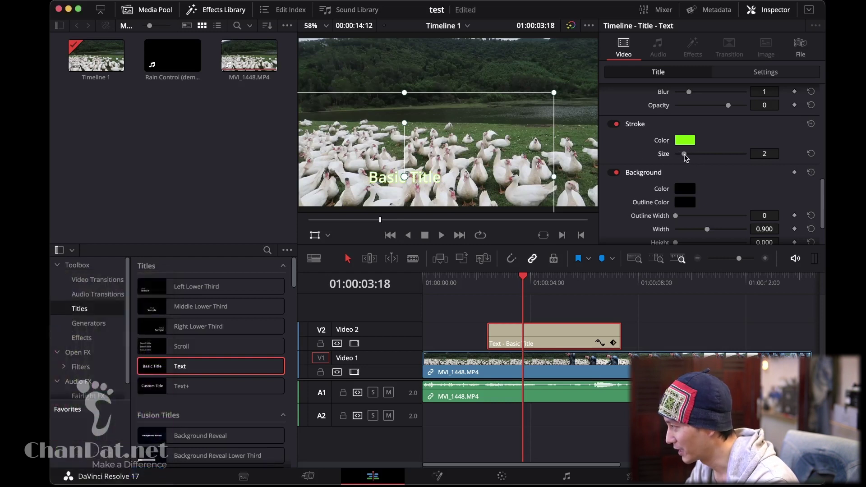
{"action": "scroll", "coordinate": [698, 180], "scroll_direction": "up", "scroll_amount": 2}
{"action": "scroll", "coordinate": [698, 179], "scroll_direction": "up", "scroll_amount": 2}
{"action": "scroll", "coordinate": [698, 180], "scroll_direction": "up", "scroll_amount": 2}
{"action": "scroll", "coordinate": [697, 179], "scroll_direction": "up", "scroll_amount": 2}
{"action": "scroll", "coordinate": [698, 179], "scroll_direction": "up", "scroll_amount": 2}
{"action": "scroll", "coordinate": [698, 180], "scroll_direction": "up", "scroll_amount": 2}
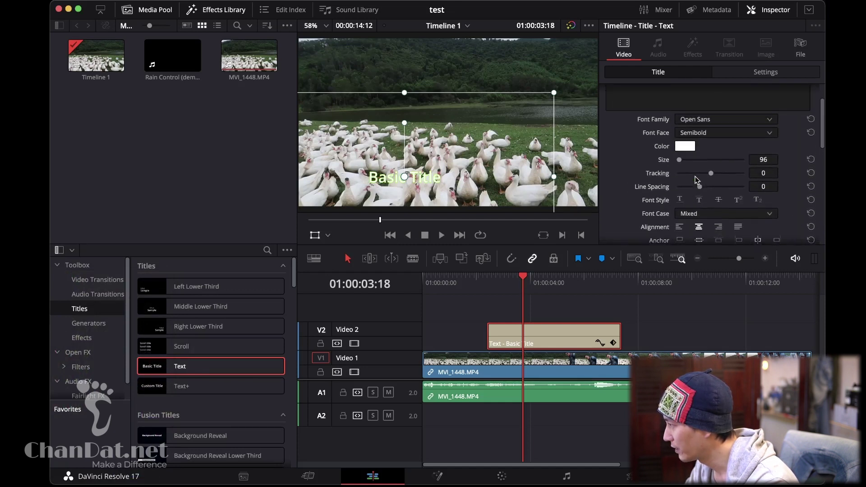
{"action": "left_click_drag", "start_coordinate": [681, 161], "coordinate": [681, 162]}
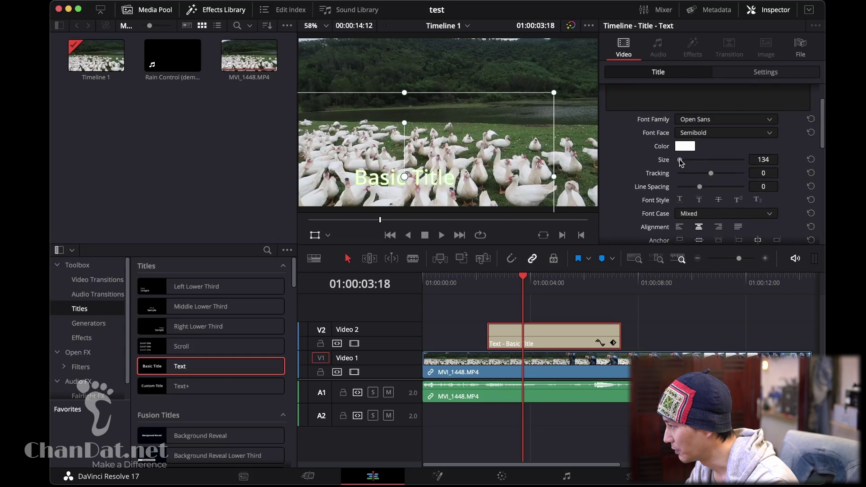
{"action": "left_click", "coordinate": [722, 133]}
{"action": "left_click", "coordinate": [704, 167]}
- Thicken the stroke to 4 and change its colour to Banana yellow
{"action": "scroll", "coordinate": [697, 188], "scroll_direction": "down", "scroll_amount": 10}
{"action": "scroll", "coordinate": [696, 188], "scroll_direction": "down", "scroll_amount": 3}
{"action": "scroll", "coordinate": [697, 188], "scroll_direction": "down", "scroll_amount": 3}
{"action": "scroll", "coordinate": [686, 199], "scroll_direction": "down", "scroll_amount": 2}
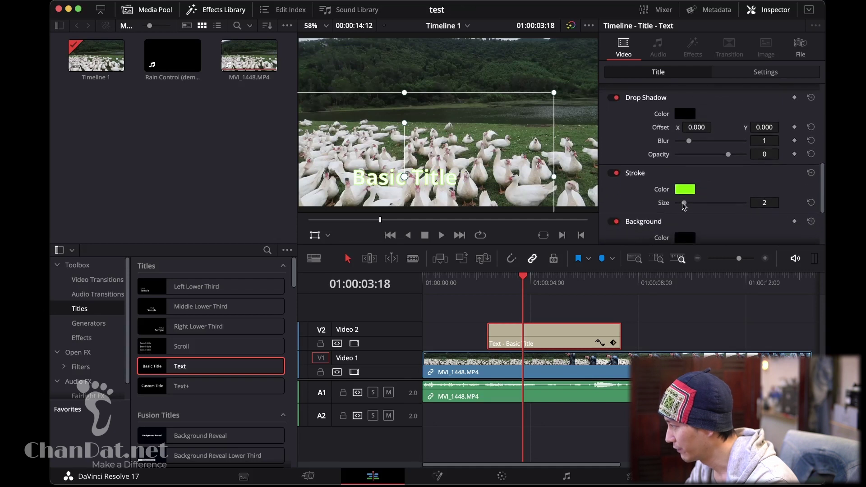
{"action": "left_click_drag", "start_coordinate": [684, 203], "coordinate": [693, 203]}
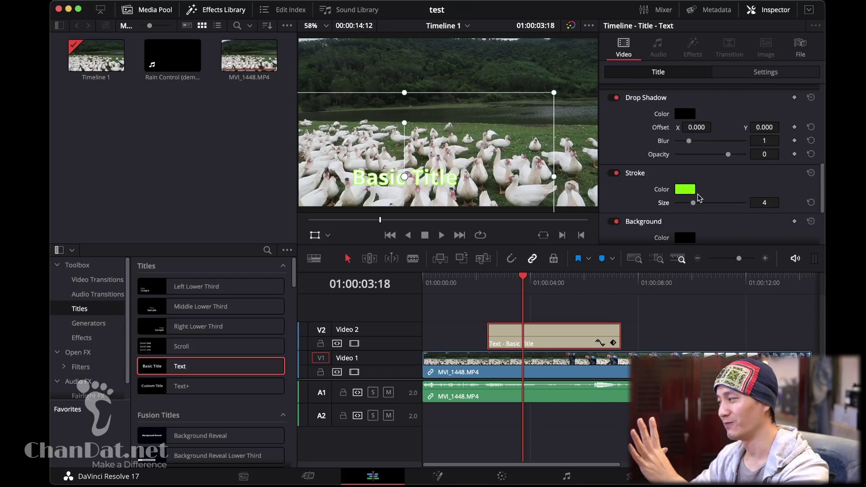
{"action": "left_click", "coordinate": [685, 189]}
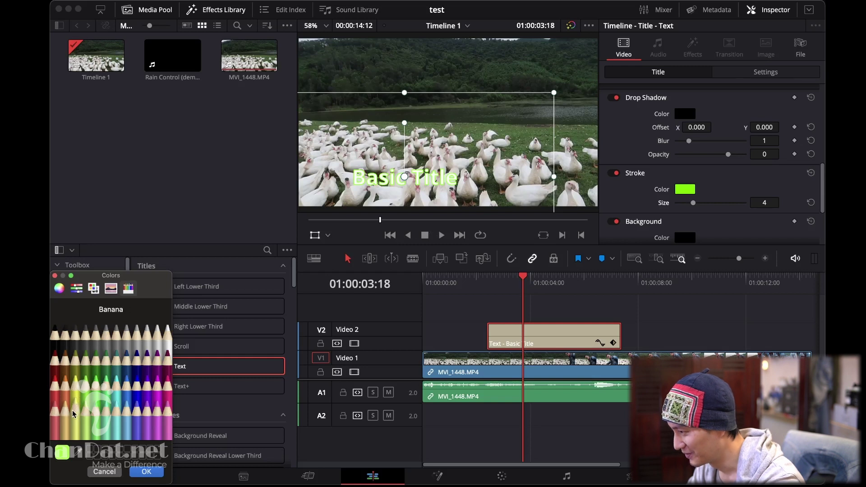
{"action": "left_click", "coordinate": [72, 414]}
{"action": "left_click", "coordinate": [147, 472]}
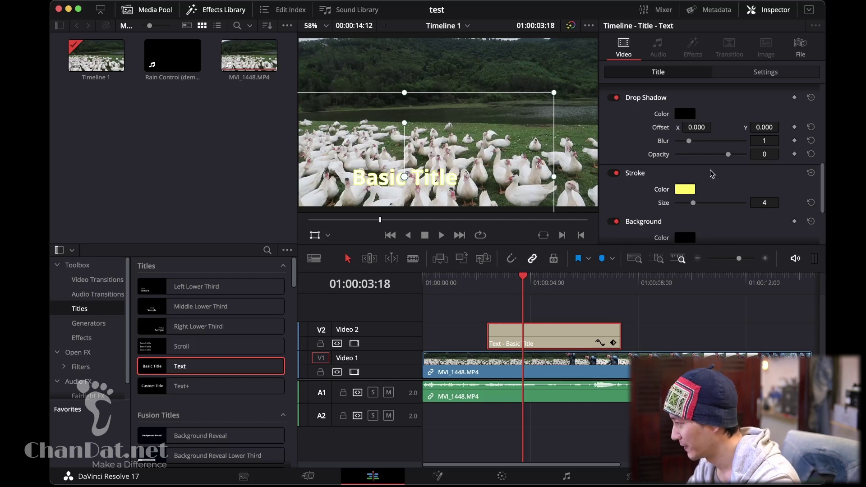
{"action": "scroll", "coordinate": [711, 172], "scroll_direction": "down", "scroll_amount": 3}
{"action": "scroll", "coordinate": [717, 183], "scroll_direction": "down", "scroll_amount": 2}
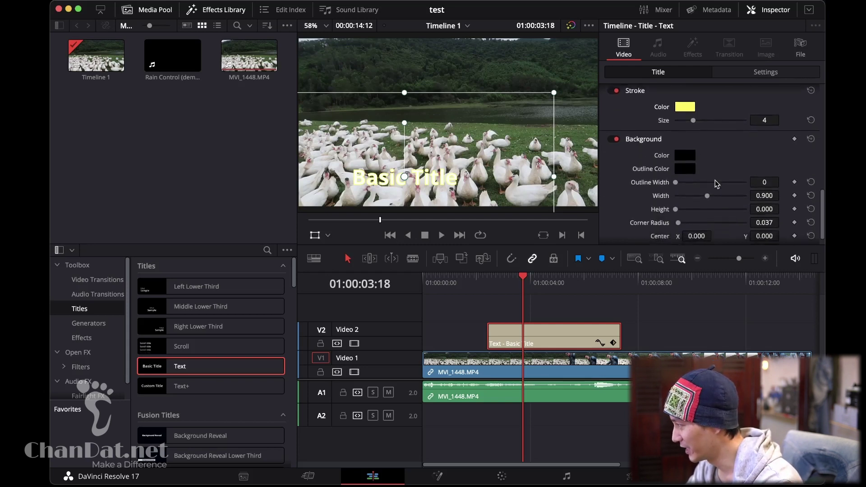
- Size the background box to height 0.168 and width 0.412 and colour it Blueberry
{"action": "scroll", "coordinate": [638, 128], "scroll_direction": "up", "scroll_amount": 2}
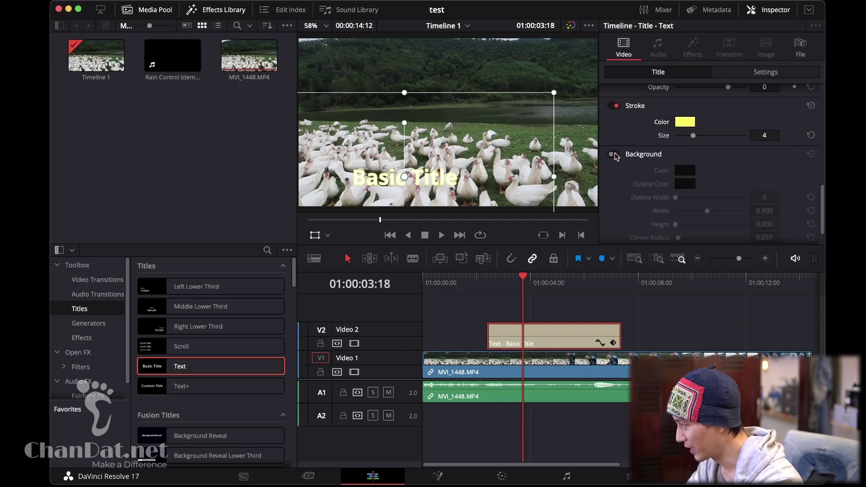
{"action": "scroll", "coordinate": [680, 197], "scroll_direction": "down", "scroll_amount": 2}
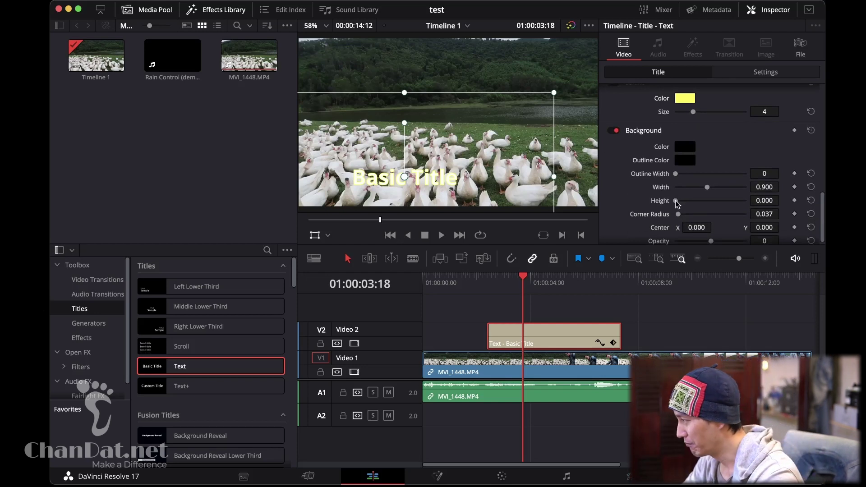
{"action": "left_click_drag", "start_coordinate": [677, 205], "coordinate": [684, 204]}
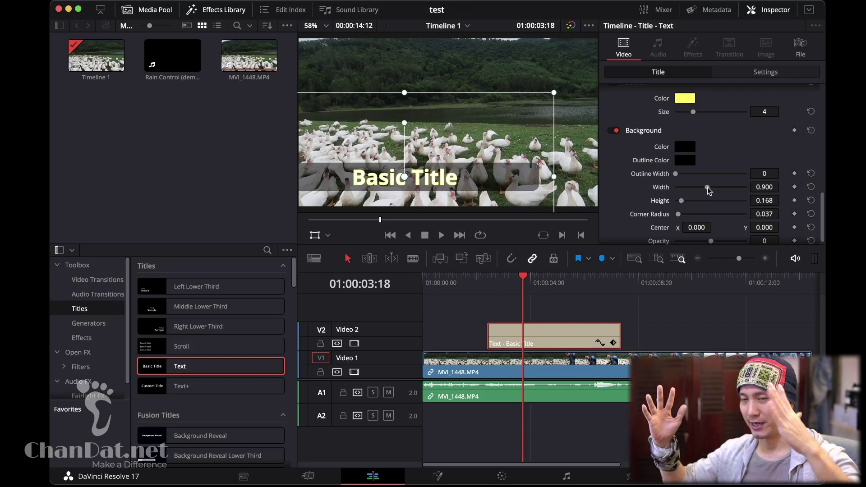
{"action": "left_click_drag", "start_coordinate": [707, 188], "coordinate": [690, 190]}
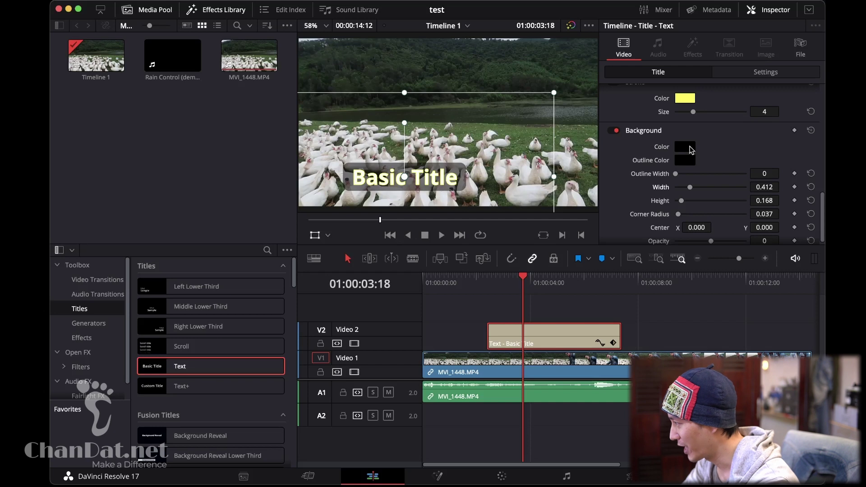
{"action": "left_click", "coordinate": [689, 147]}
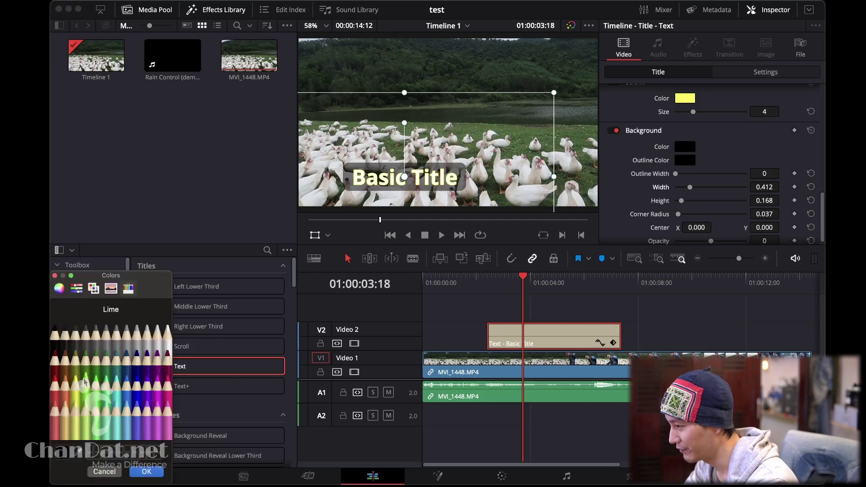
{"action": "left_click", "coordinate": [137, 388]}
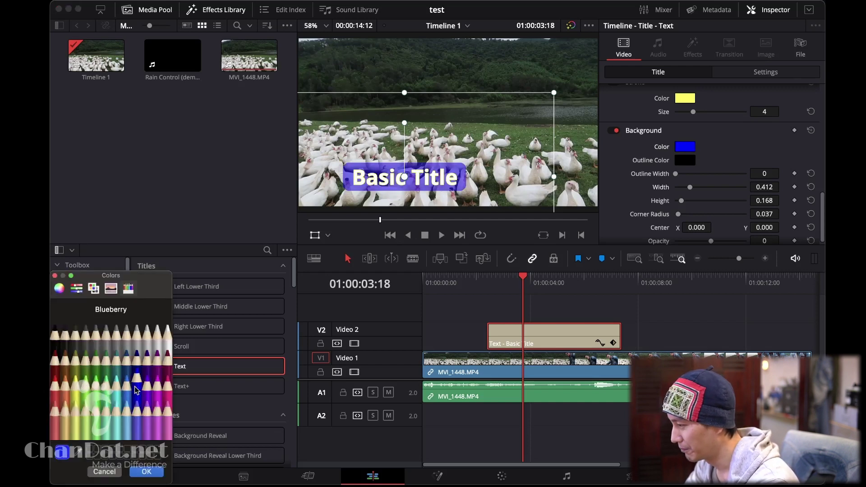
- Confirm the Blueberry box and set its outline colour to Lemon yellow
{"action": "left_click", "coordinate": [145, 472]}
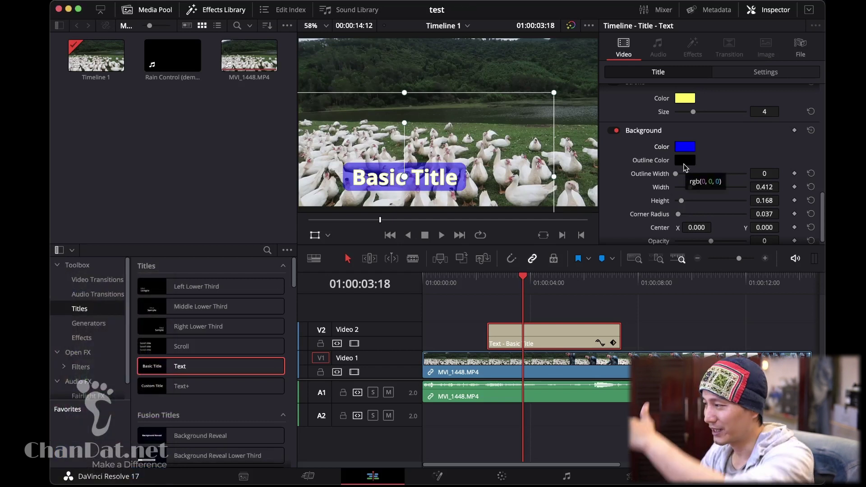
{"action": "left_click", "coordinate": [683, 162]}
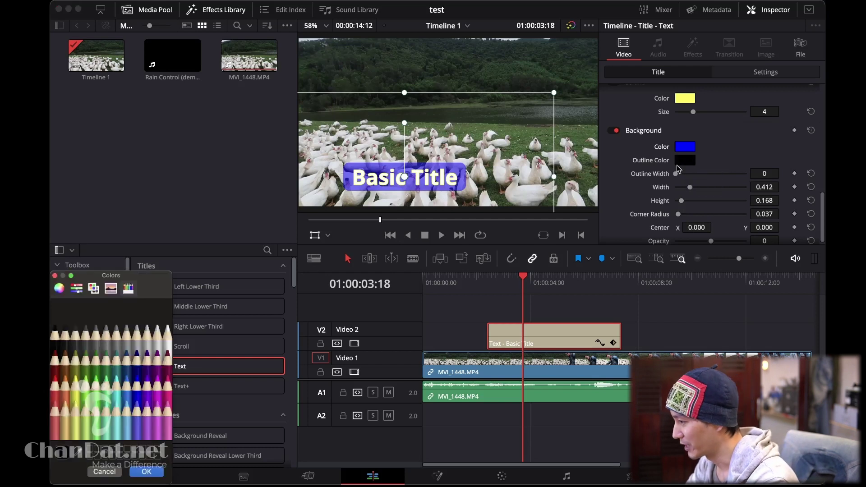
{"action": "left_click", "coordinate": [77, 391]}
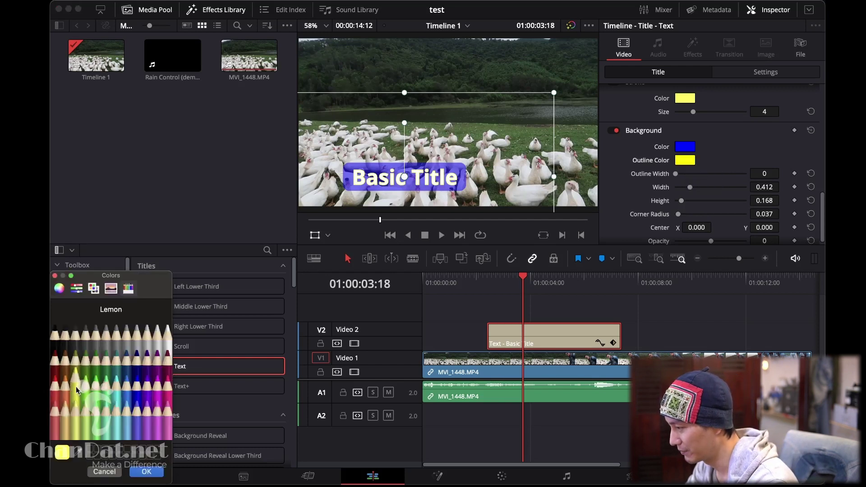
{"action": "left_click", "coordinate": [147, 472]}
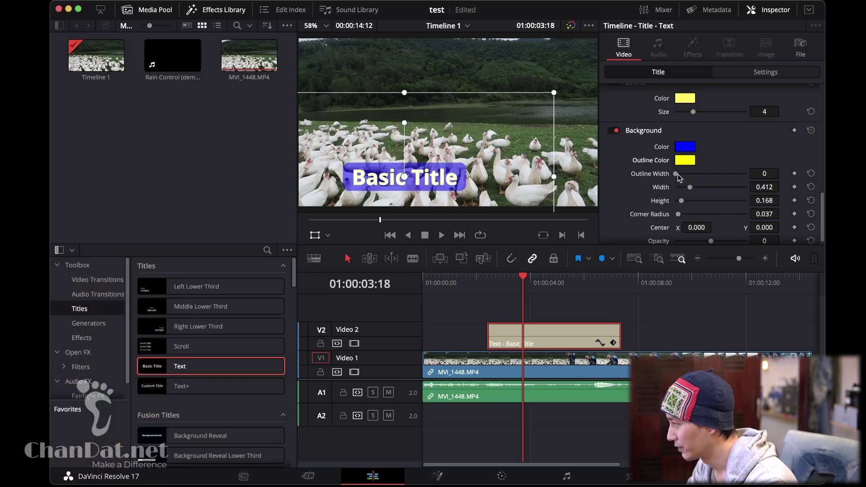
- Set outline width 3, corner radius 0.031 and box opacity 35, then deselect the clip
{"action": "left_click_drag", "start_coordinate": [677, 174], "coordinate": [678, 177]}
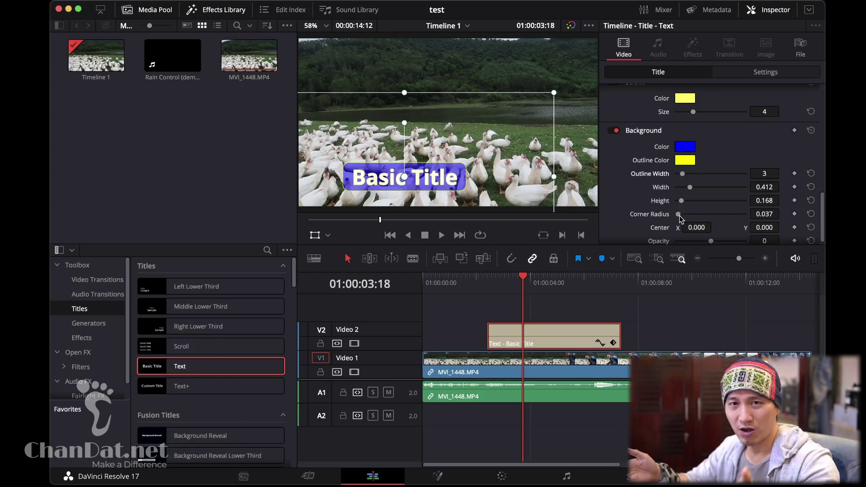
{"action": "left_click_drag", "start_coordinate": [678, 214], "coordinate": [680, 219]}
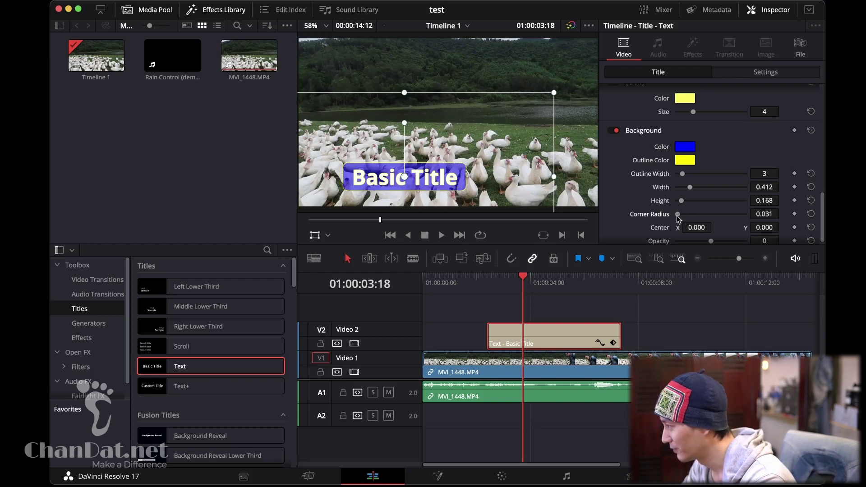
{"action": "scroll", "coordinate": [704, 210], "scroll_direction": "down", "scroll_amount": 1}
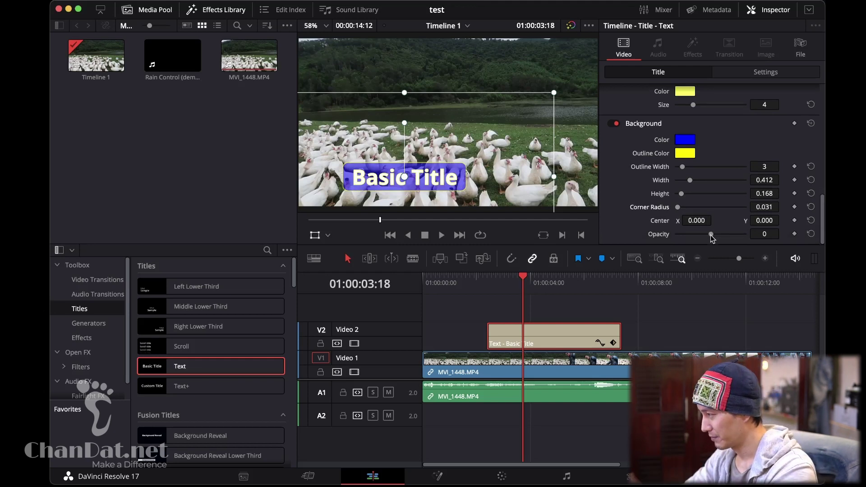
{"action": "mouse_move", "coordinate": [710, 234]}
{"action": "left_mouse_down"}
{"action": "mouse_move", "coordinate": [683, 234]}
{"action": "mouse_move", "coordinate": [747, 234]}
{"action": "mouse_move", "coordinate": [700, 234]}
{"action": "left_mouse_up"}
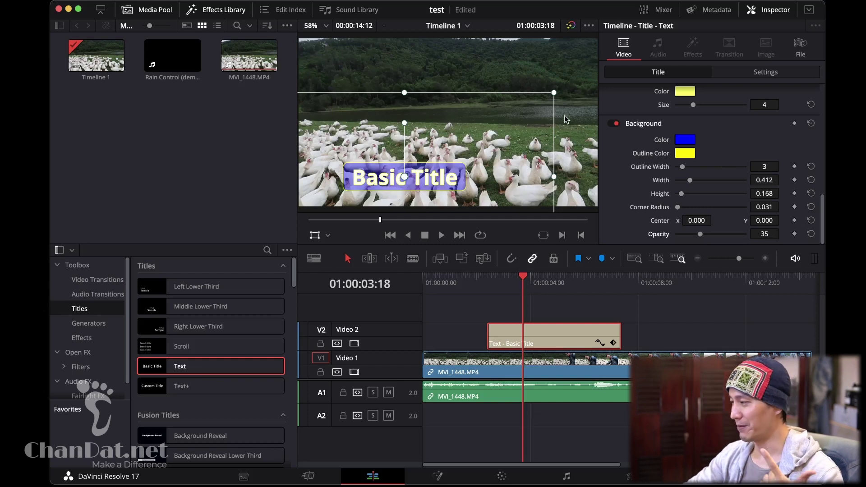
{"action": "left_click", "coordinate": [561, 308]}
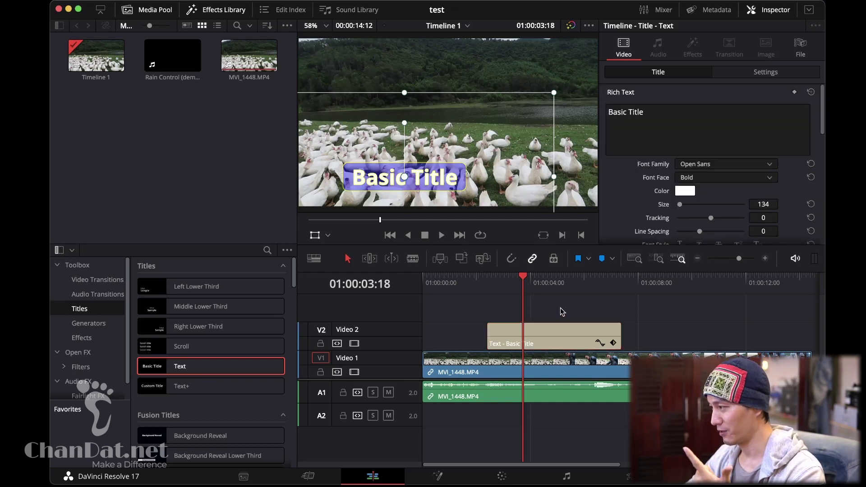
- Reselect the Basic Title clip and append ' ab cde' to its Rich Text
{"action": "key", "text": "shift+v"}
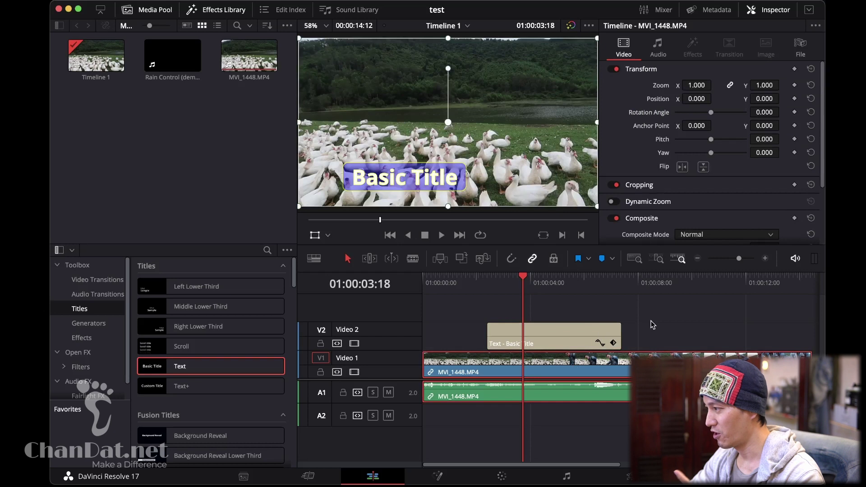
{"action": "key", "text": "Up"}
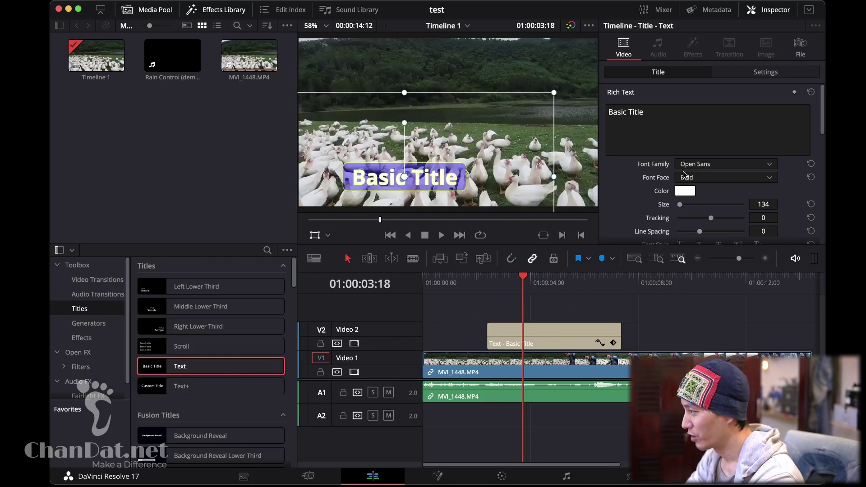
{"action": "left_click", "coordinate": [700, 117]}
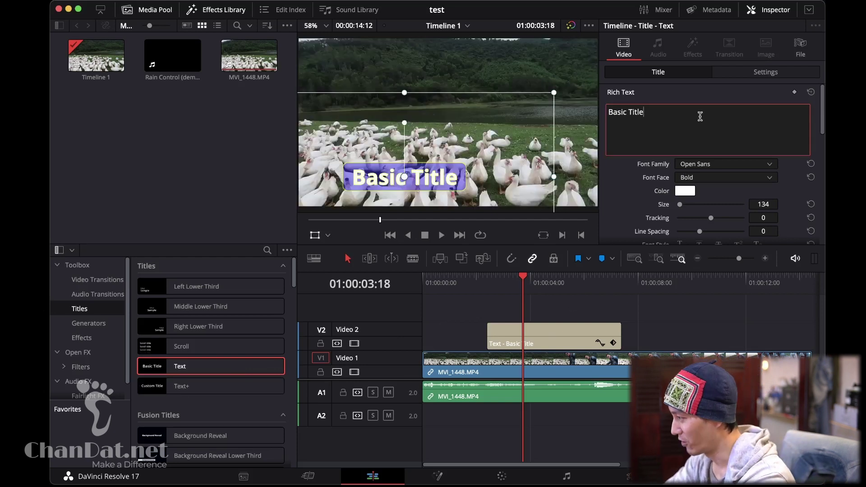
{"action": "type", "text": " ab cde"}
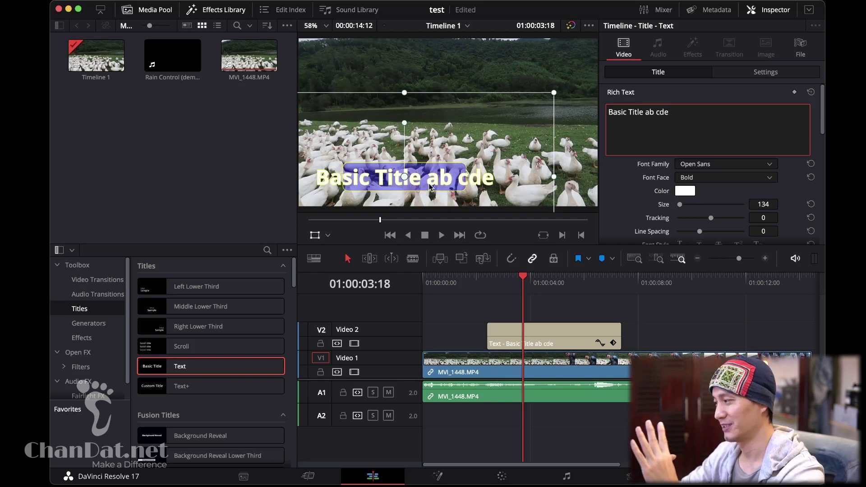
{"action": "left_click", "coordinate": [199, 387]}
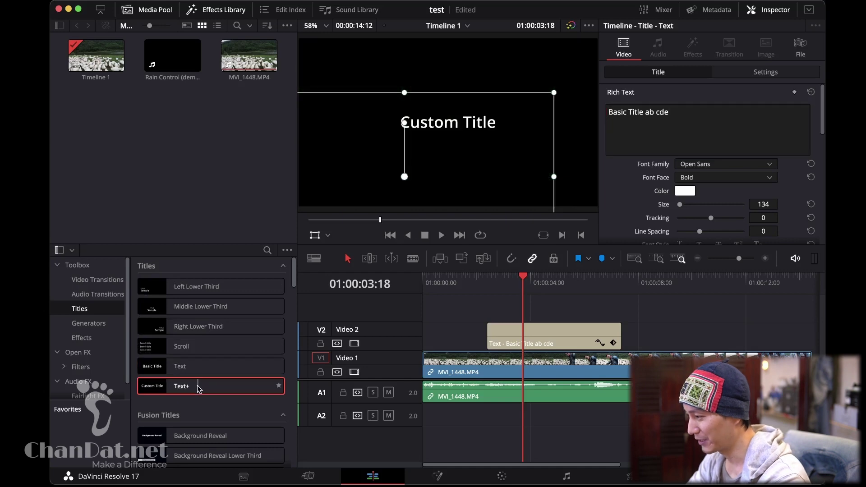
- Add a Text+ title on V2 after Basic Title and put the playhead on it
{"action": "left_click_drag", "start_coordinate": [194, 389], "coordinate": [638, 333]}
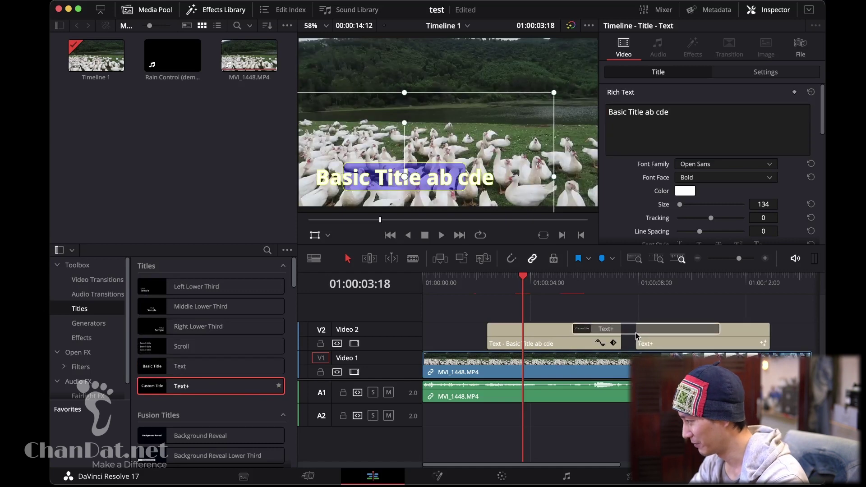
{"action": "left_click", "coordinate": [686, 289]}
{"action": "left_click", "coordinate": [684, 338]}
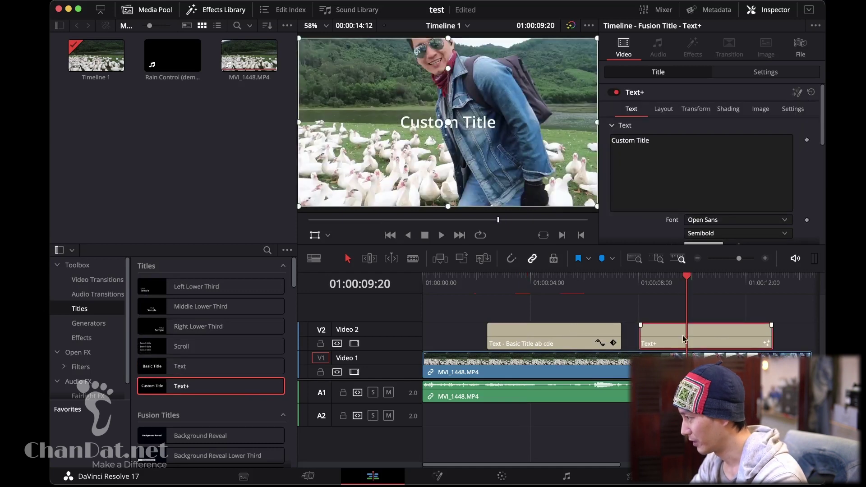
- Replace the Custom Title text with 'Test Highlight Text with' and 'background' on line two
{"action": "left_click", "coordinate": [705, 179]}
{"action": "key", "text": "ctrl+a"}
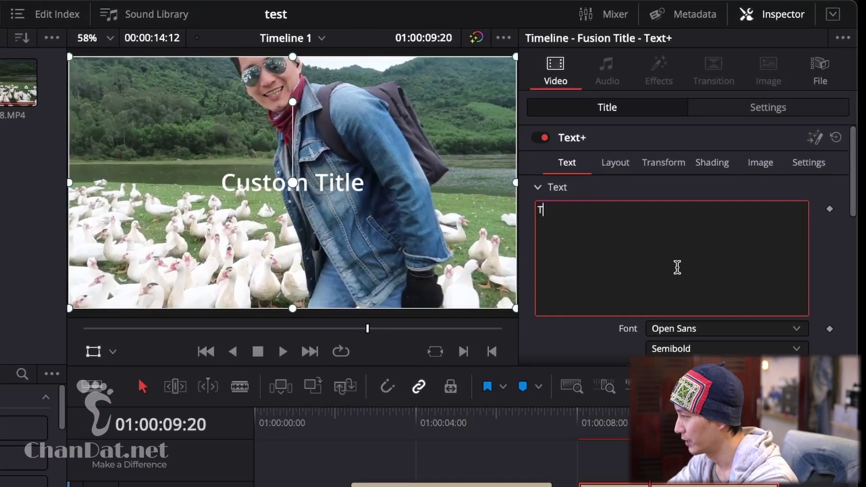
{"action": "type", "text": "Test Highlight"}
{"action": "type", "text": "Text wi"}
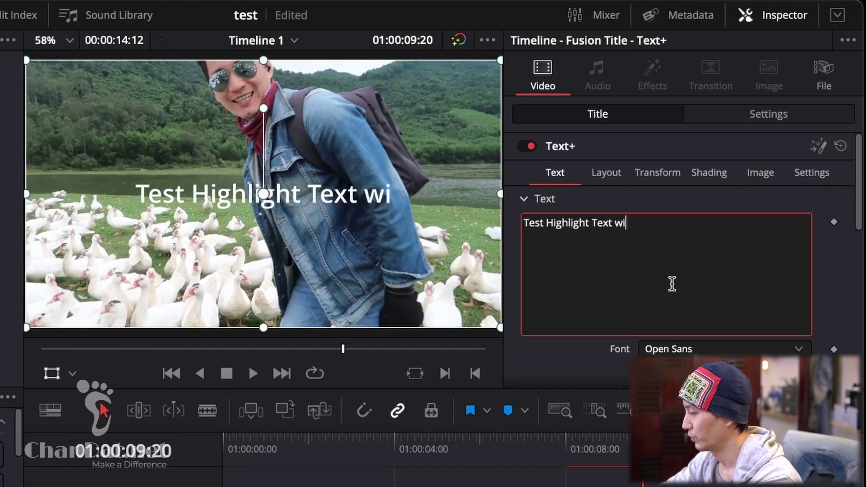
{"action": "type", "text": "th"}
{"action": "key", "text": "Return"}
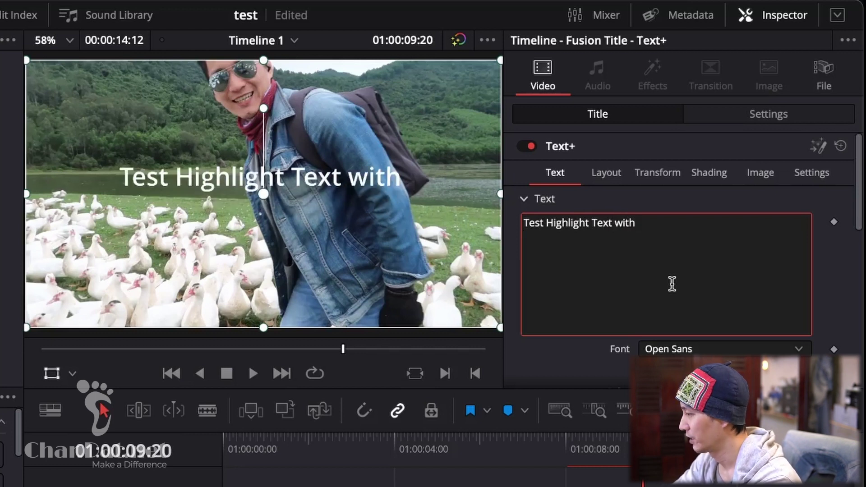
{"action": "type", "text": "bacl"}
{"action": "key", "text": "BackSpace"}
{"action": "type", "text": "kground"}
{"action": "left_click", "coordinate": [672, 482]}
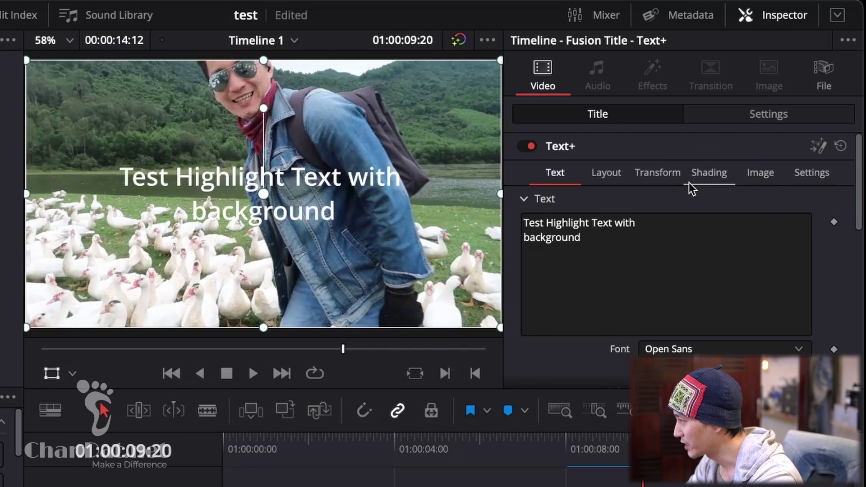
- In the Shading settings, enable element 2, the Red Outline
{"action": "left_click", "coordinate": [711, 174]}
{"action": "left_click", "coordinate": [556, 172]}
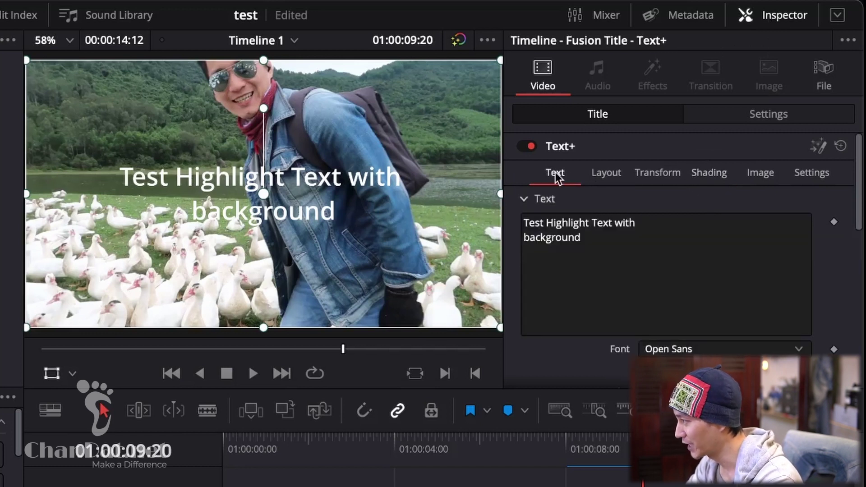
{"action": "left_click", "coordinate": [703, 176]}
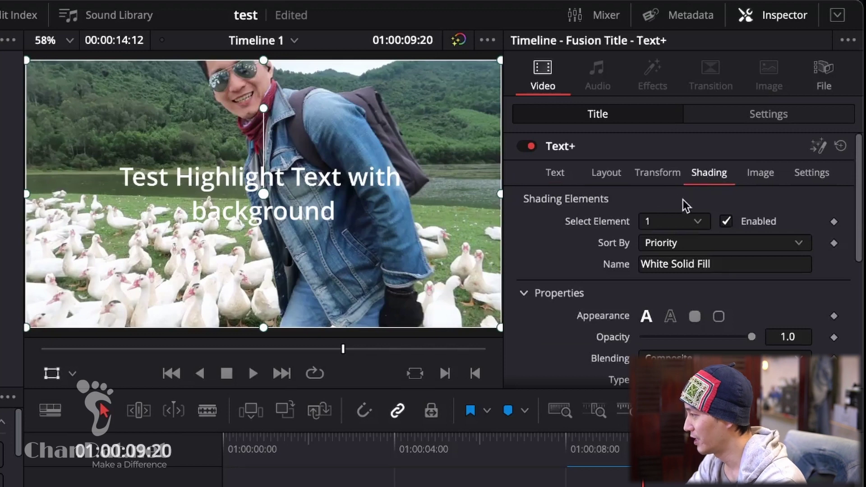
{"action": "left_click", "coordinate": [670, 222]}
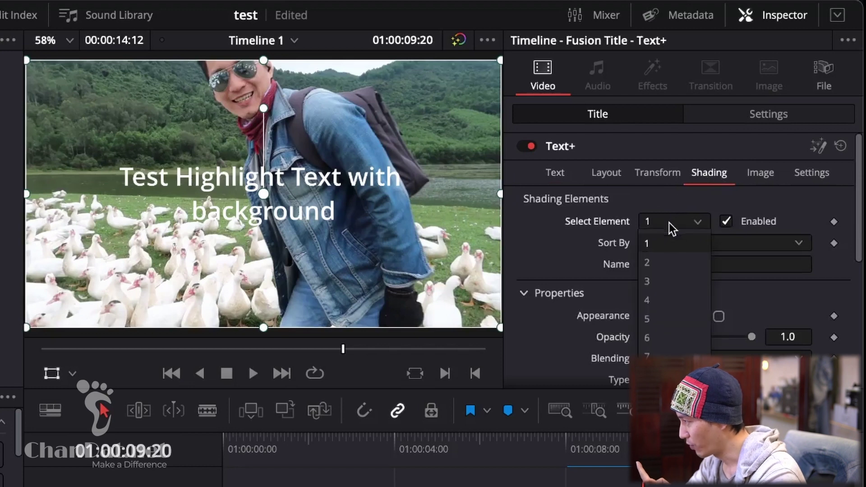
{"action": "left_click", "coordinate": [657, 263]}
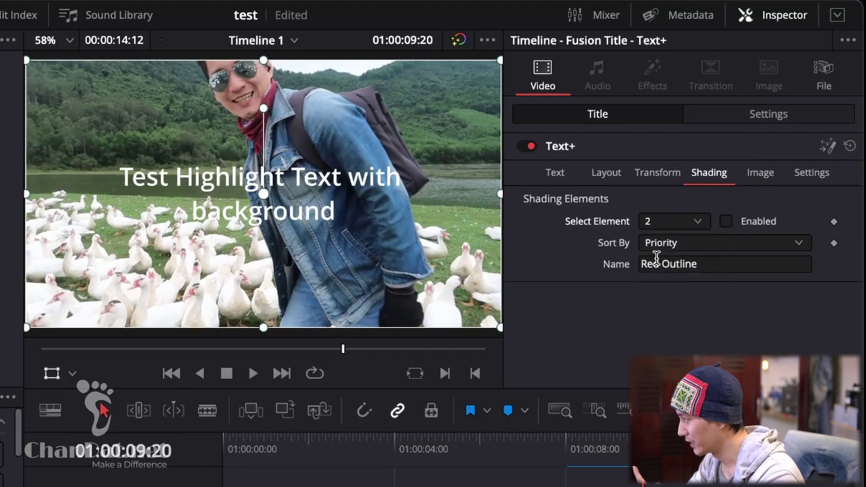
{"action": "left_click", "coordinate": [726, 221]}
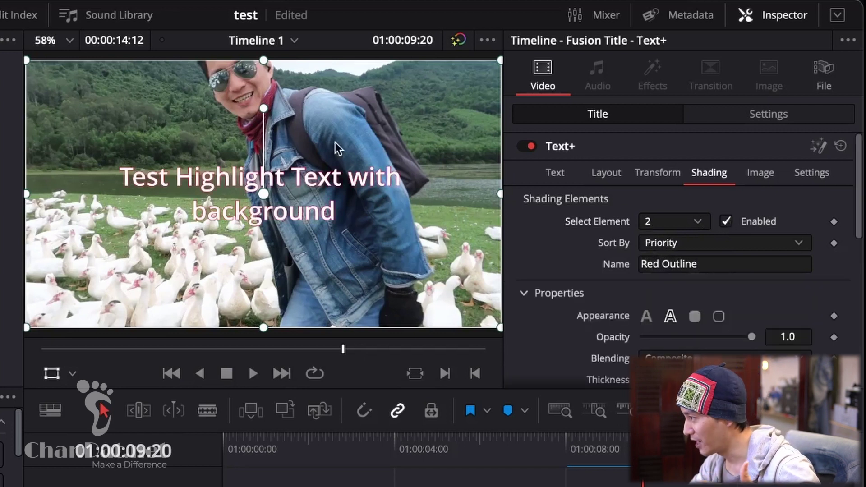
- Enable element 3, the Black Shadow, and move the title toward the lower left
{"action": "left_click", "coordinate": [657, 223]}
{"action": "left_click", "coordinate": [654, 284]}
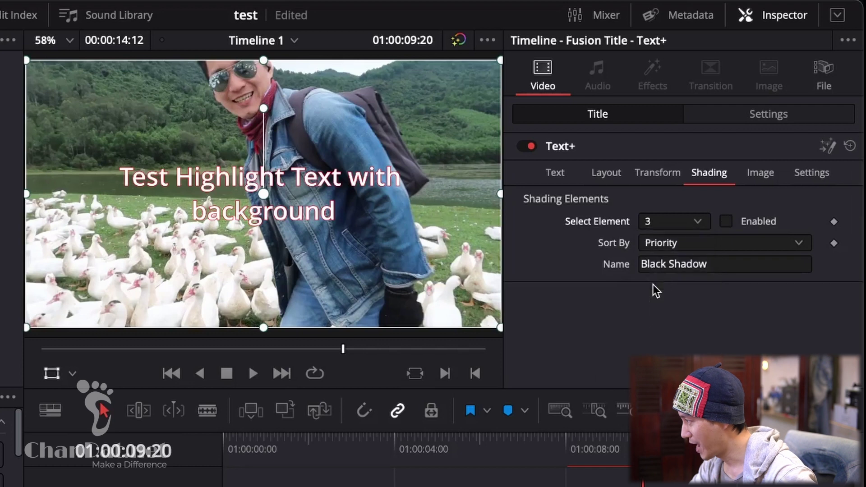
{"action": "left_click", "coordinate": [727, 221]}
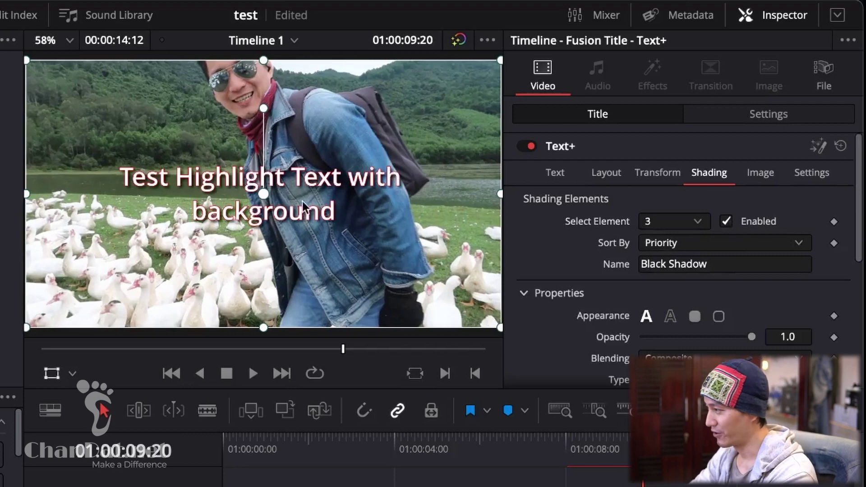
{"action": "left_click_drag", "start_coordinate": [285, 216], "coordinate": [219, 283]}
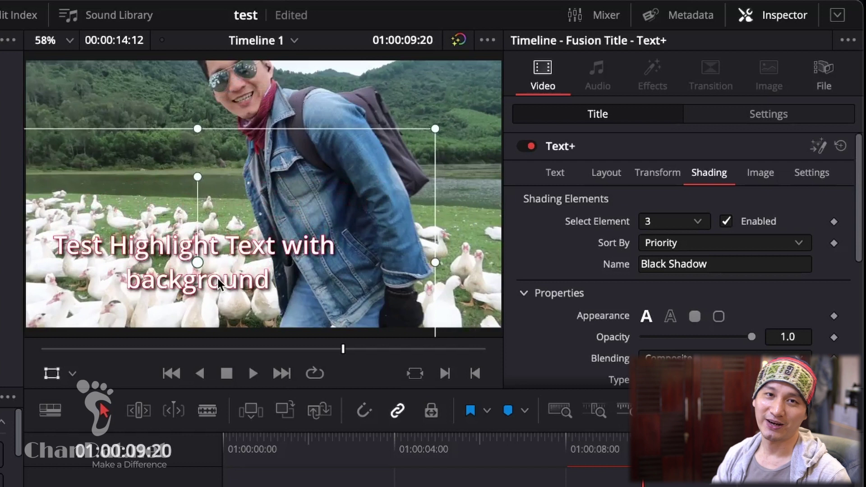
- Select shading element 4, Blue Border, and enable it
{"action": "left_click", "coordinate": [650, 221]}
{"action": "left_click", "coordinate": [652, 297]}
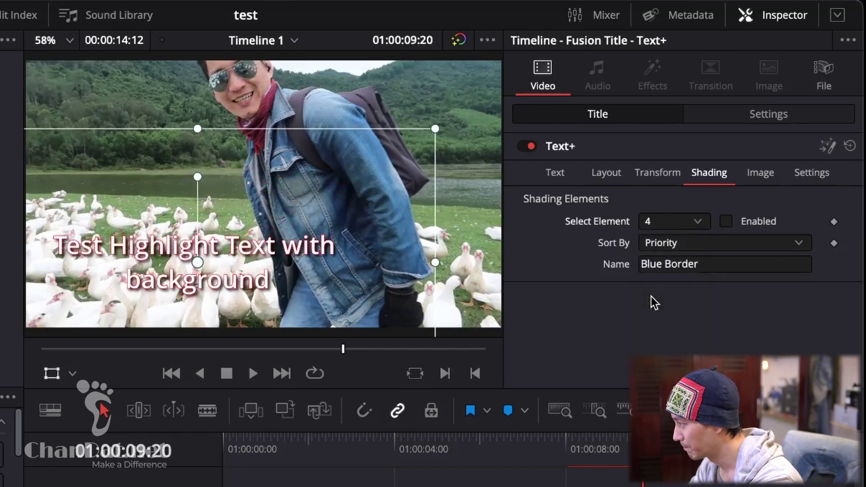
{"action": "left_click", "coordinate": [686, 224]}
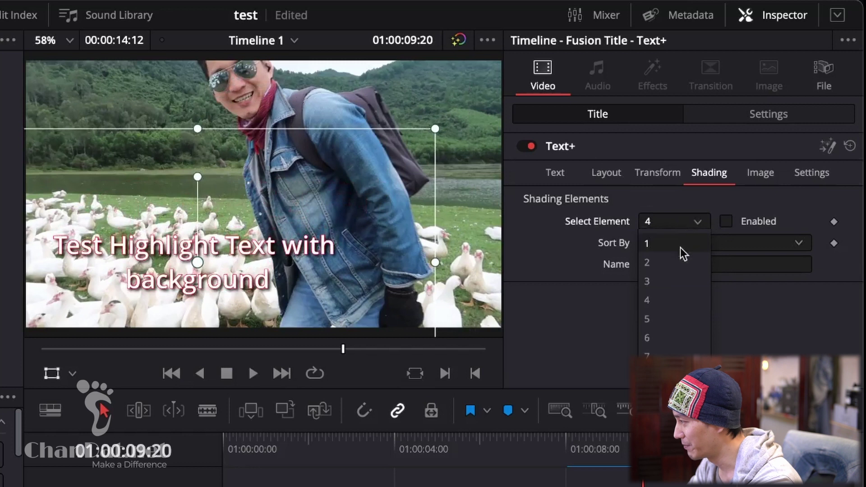
{"action": "left_click", "coordinate": [663, 299]}
{"action": "left_click", "coordinate": [726, 221]}
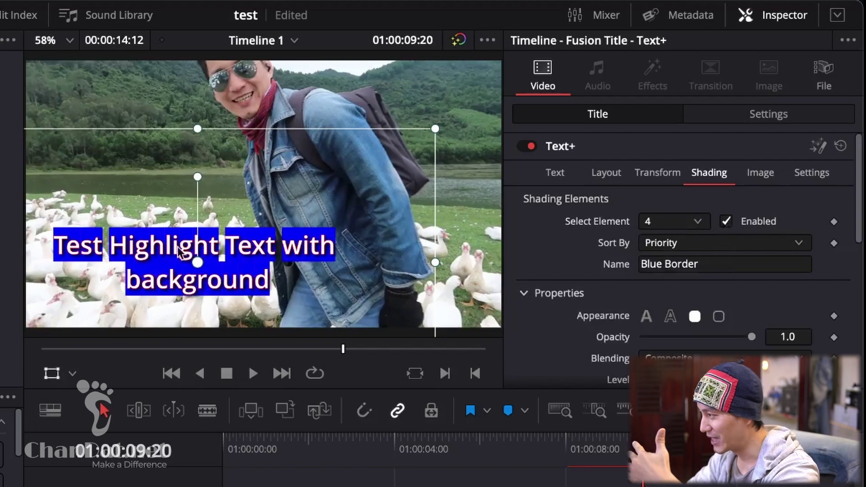
- Set the Blue Border level to Text and extend it horizontally by 0.19
{"action": "scroll", "coordinate": [694, 302], "scroll_direction": "down", "scroll_amount": 2}
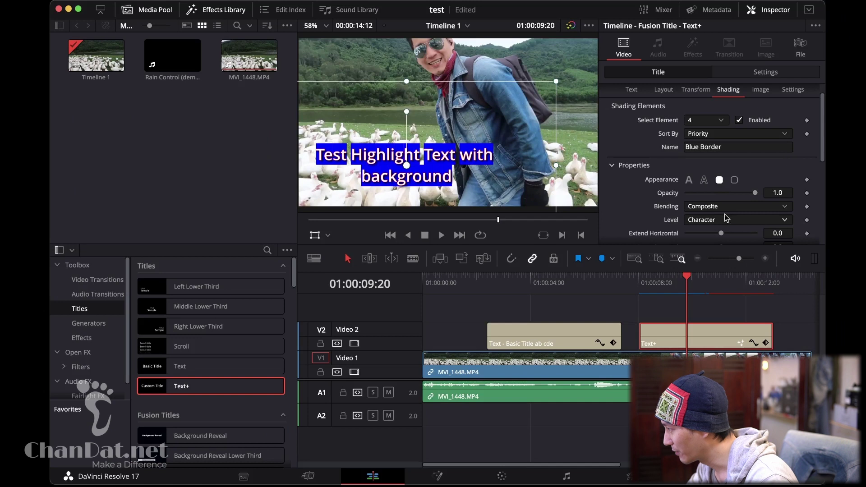
{"action": "left_click", "coordinate": [725, 220]}
{"action": "left_click", "coordinate": [721, 221]}
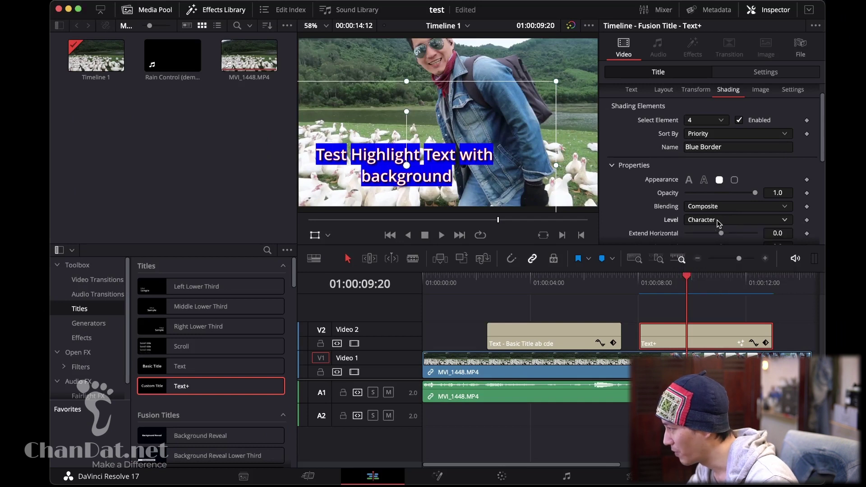
{"action": "left_click", "coordinate": [712, 221]}
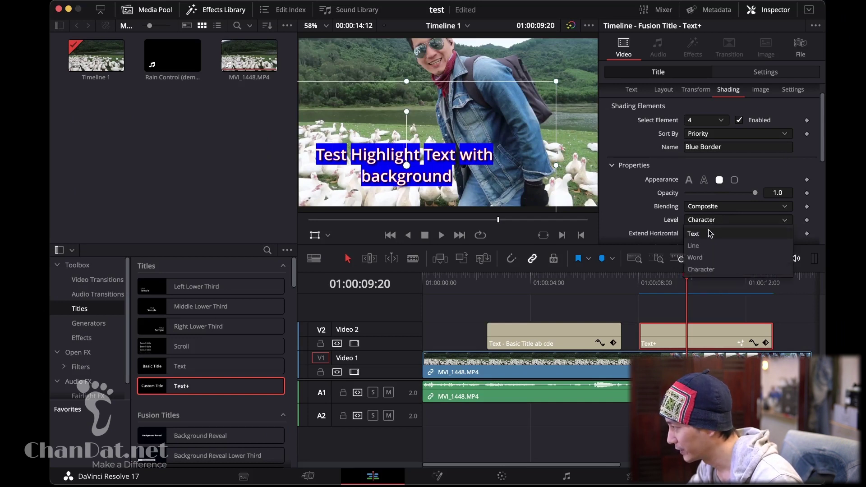
{"action": "left_click", "coordinate": [711, 233]}
{"action": "scroll", "coordinate": [711, 208], "scroll_direction": "down", "scroll_amount": 3}
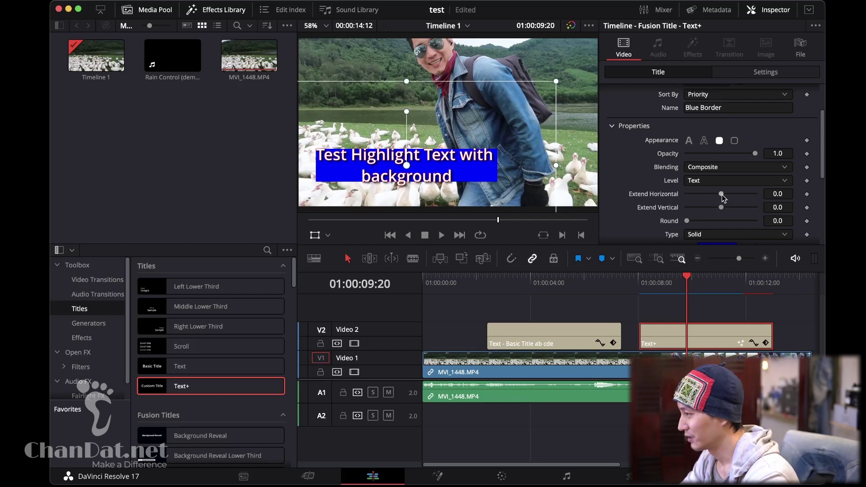
{"action": "left_click_drag", "start_coordinate": [722, 195], "coordinate": [724, 196]}
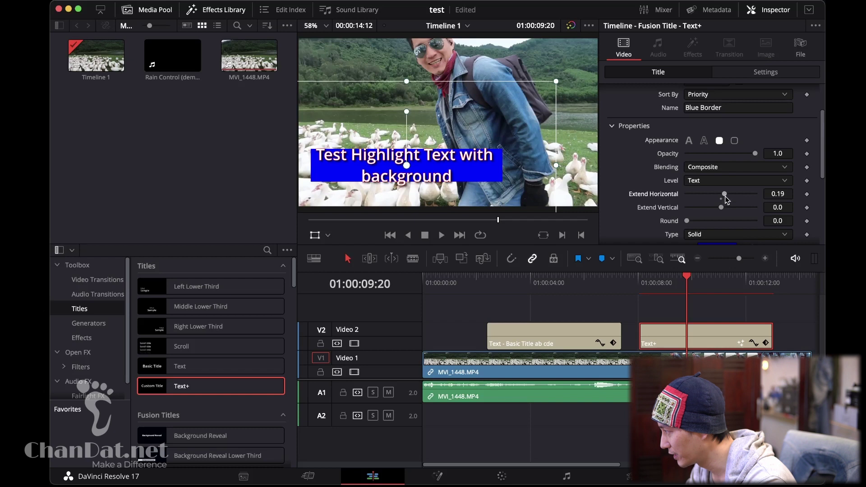
- Extend the blue box vertically 0.19, round its corners to 0.26, and set opacity to 0.394
{"action": "left_click_drag", "start_coordinate": [724, 208], "coordinate": [727, 208]}
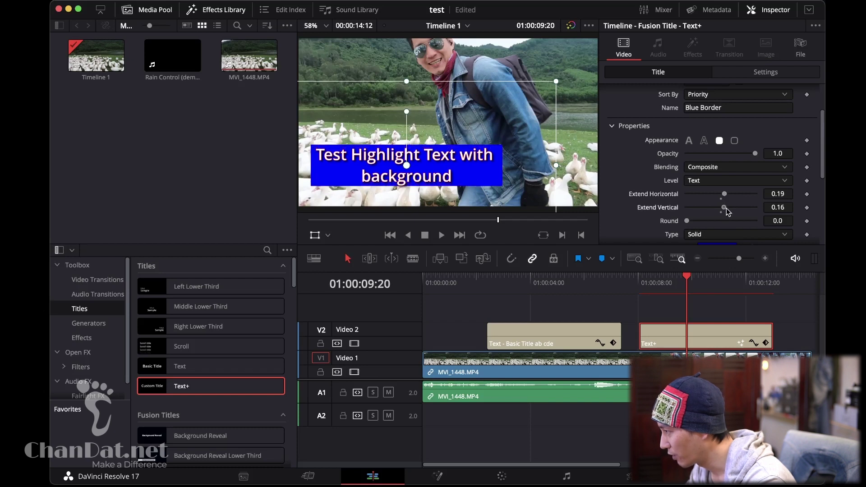
{"action": "scroll", "coordinate": [727, 208], "scroll_direction": "down", "scroll_amount": 1}
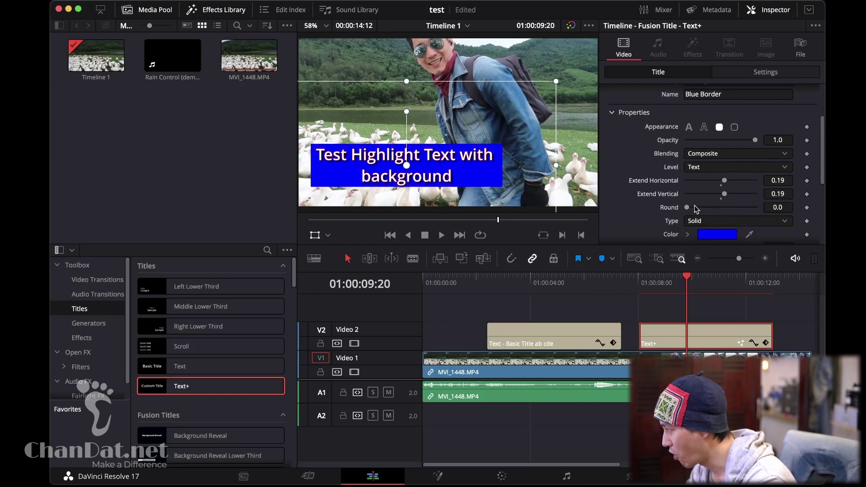
{"action": "left_click_drag", "start_coordinate": [688, 208], "coordinate": [705, 206]}
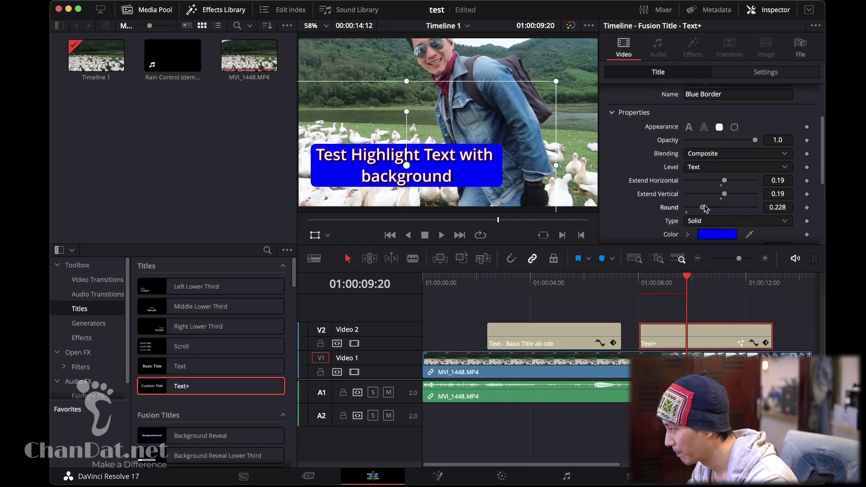
{"action": "scroll", "coordinate": [707, 208], "scroll_direction": "up", "scroll_amount": 1}
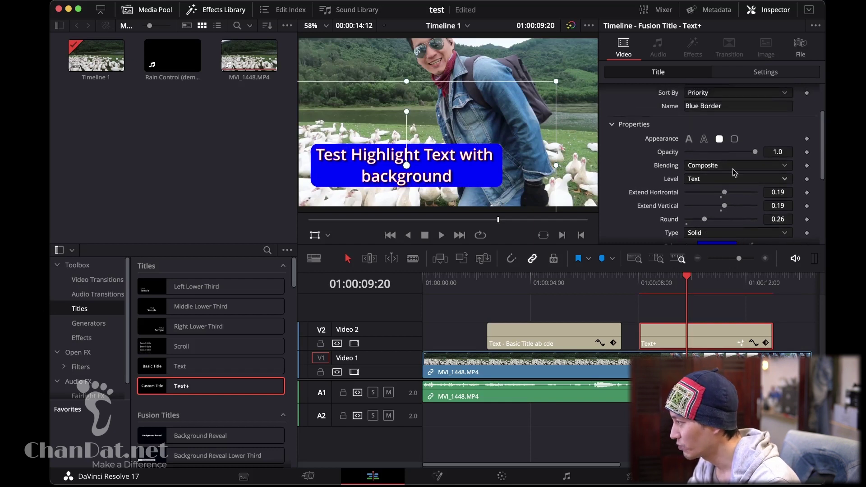
{"action": "left_click_drag", "start_coordinate": [745, 153], "coordinate": [716, 152]}
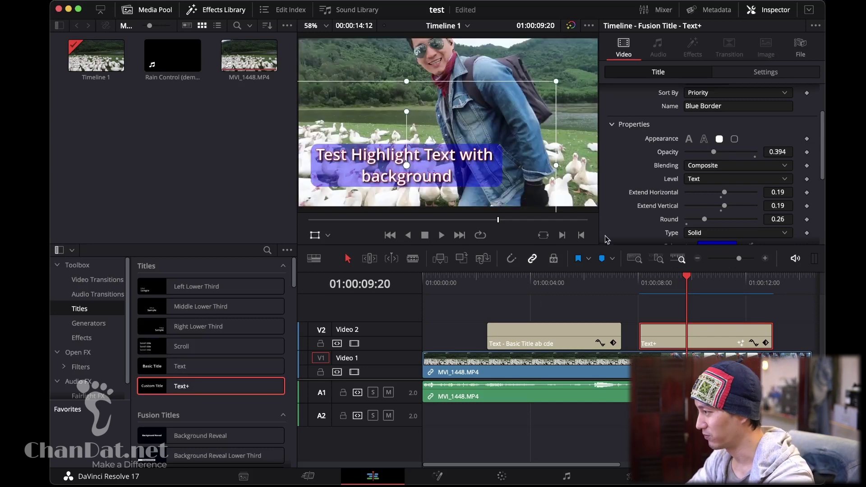
- Move the playhead to 01:00:09:14 to preview the title
{"action": "left_click", "coordinate": [669, 283]}
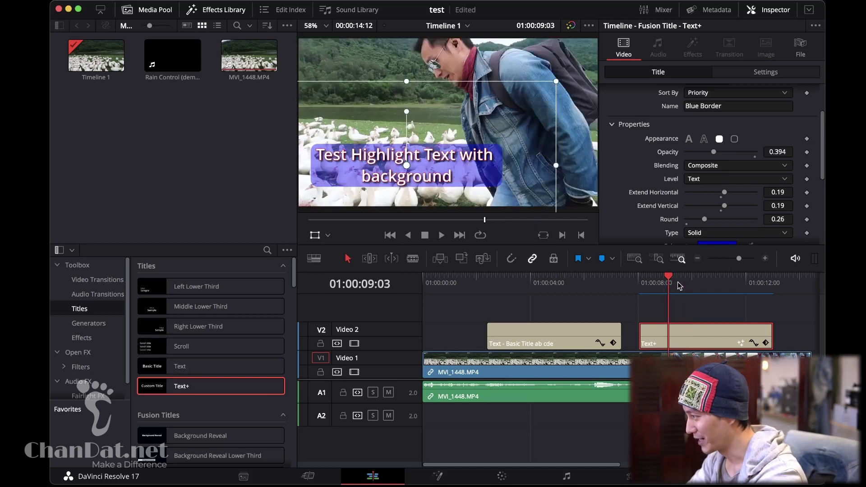
{"action": "left_click", "coordinate": [681, 284]}
{"action": "scroll", "coordinate": [696, 199], "scroll_direction": "up", "scroll_amount": 3}
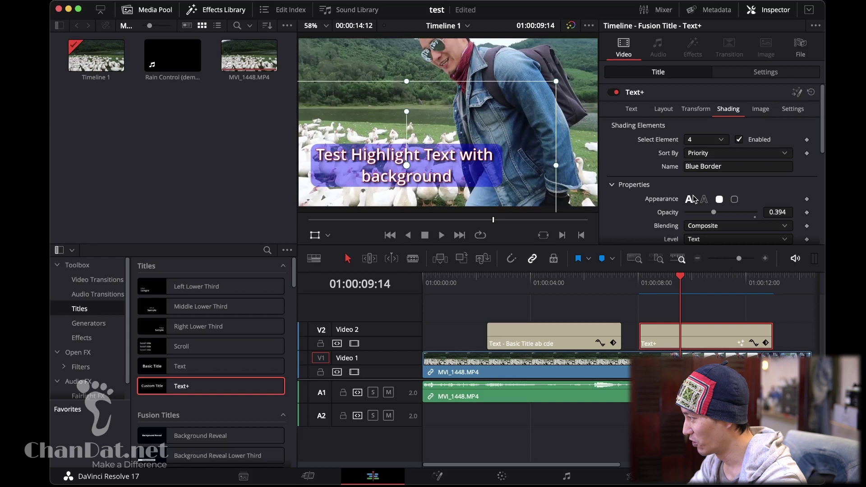
- Delete the stray backslash and add the third line 'ab asd asd asd asd asd asd asdada'
{"action": "left_click", "coordinate": [631, 111]}
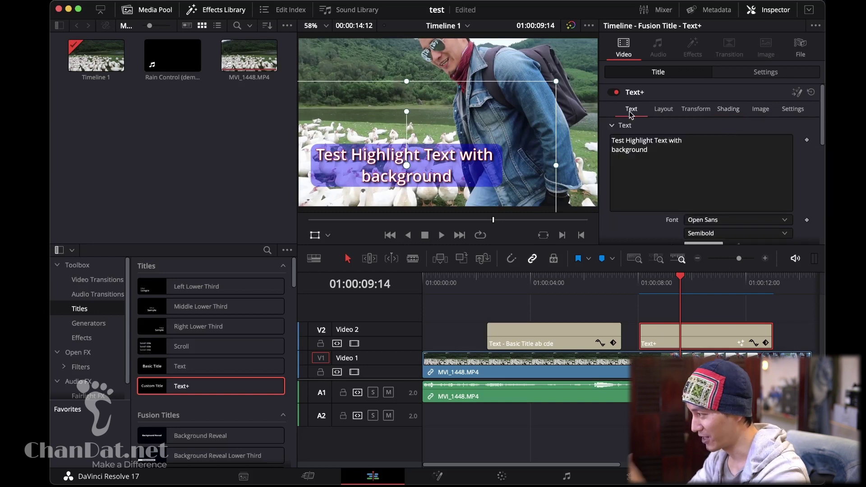
{"action": "left_click", "coordinate": [670, 155]}
{"action": "type", "text": "\\"}
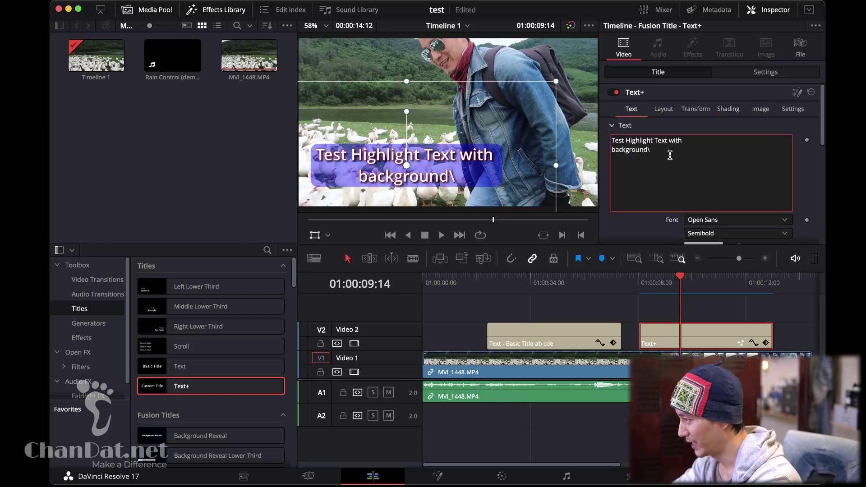
{"action": "key", "text": "BackSpace"}
{"action": "key", "text": "Return"}
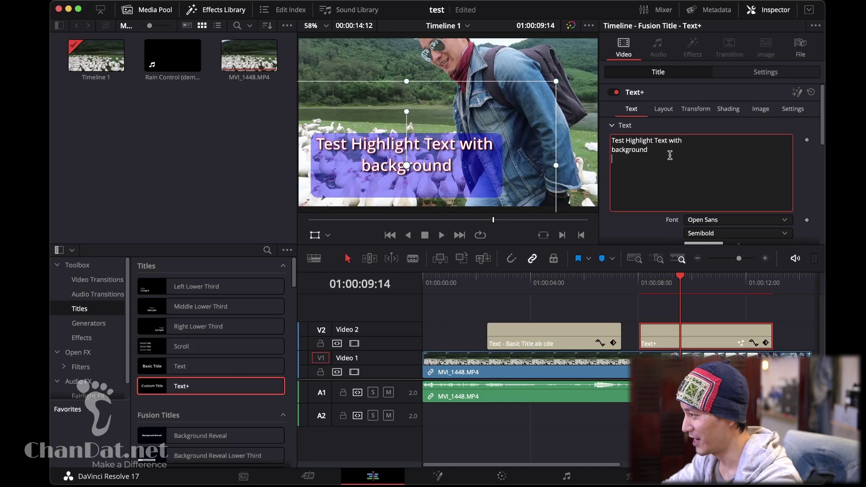
{"action": "type", "text": "ab asd asd asd asd asd a"}
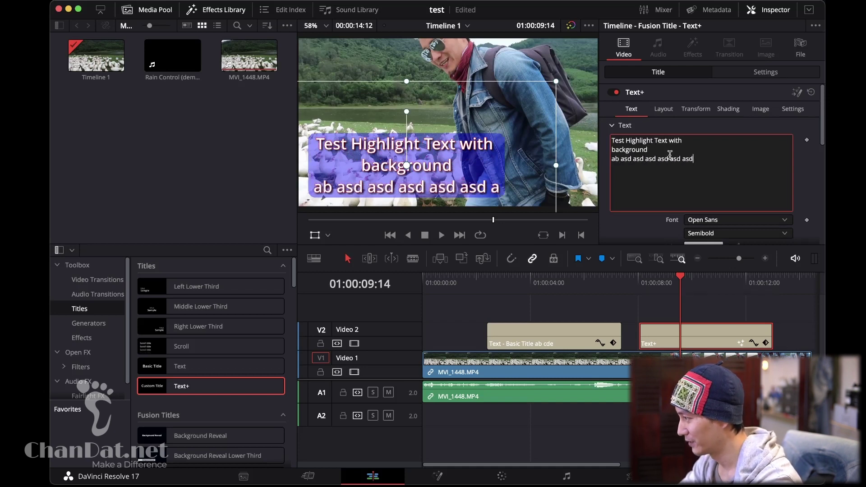
{"action": "type", "text": "sd asdada"}
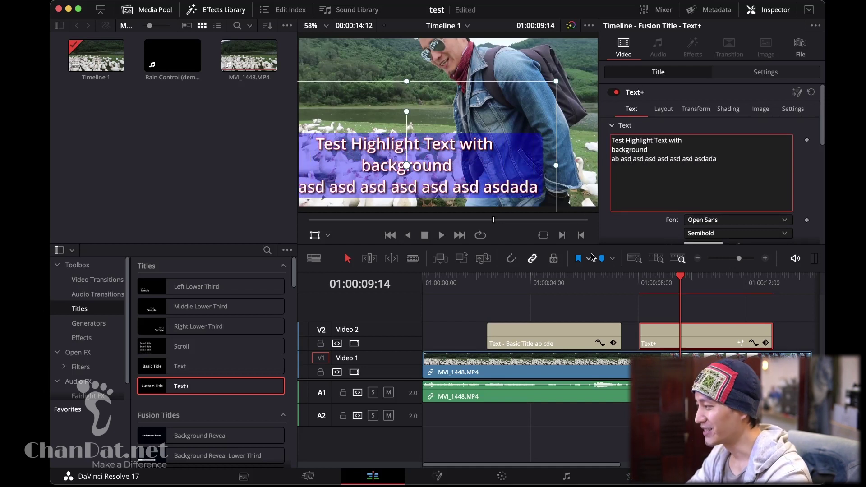
{"action": "left_click", "coordinate": [525, 195]}
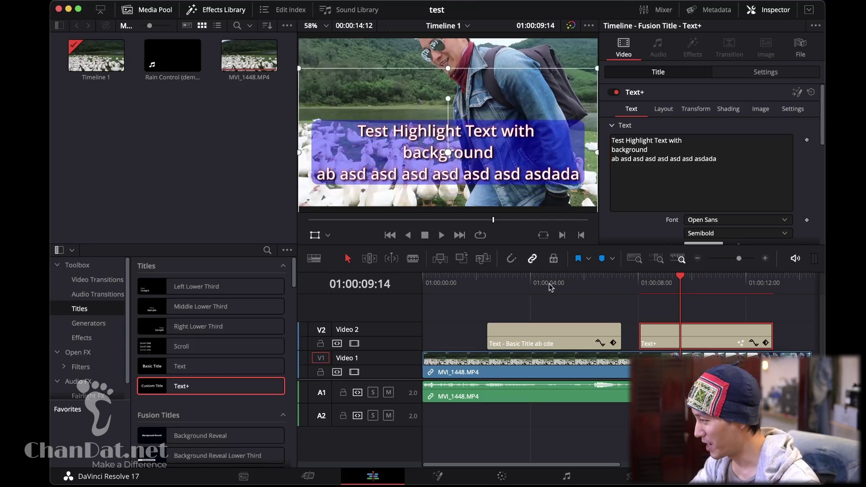
{"action": "left_click", "coordinate": [549, 333]}
{"action": "left_click", "coordinate": [555, 283]}
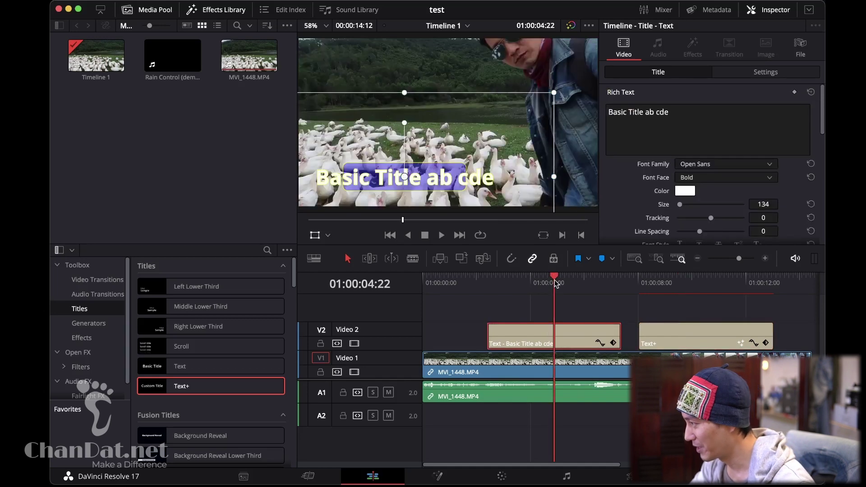
{"action": "left_click", "coordinate": [714, 128]}
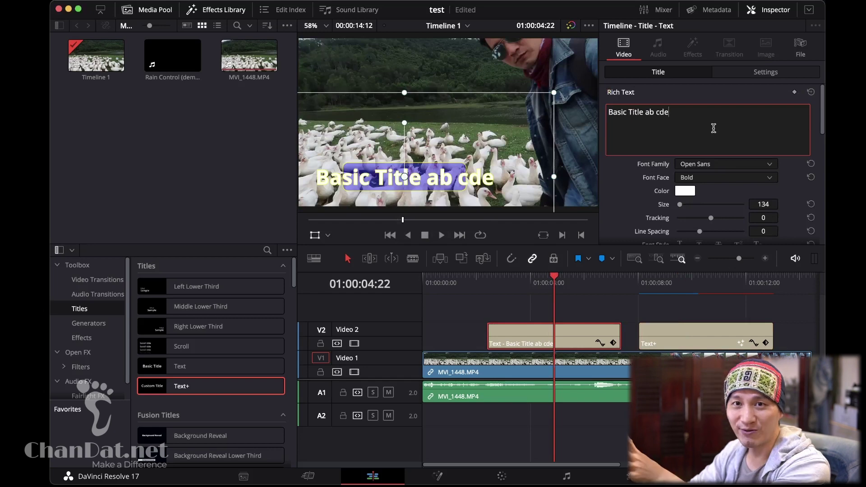
{"action": "left_click", "coordinate": [682, 292]}
{"action": "left_click", "coordinate": [685, 329]}
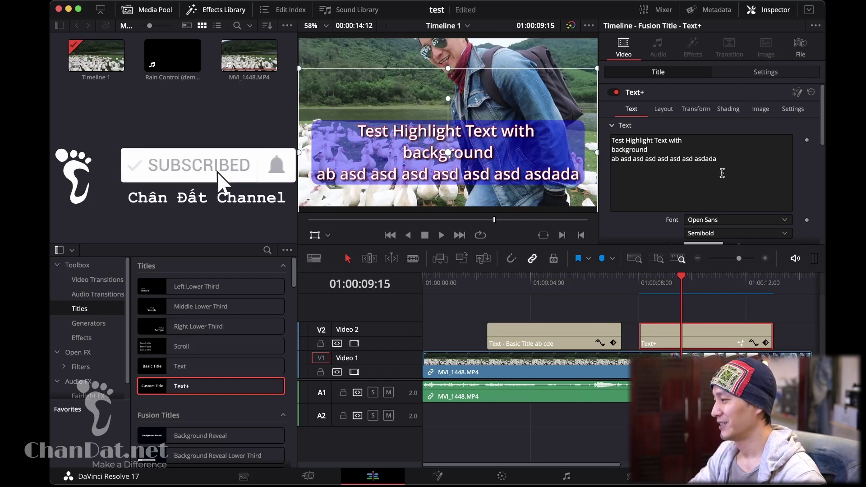
{"action": "scroll", "coordinate": [694, 299], "scroll_direction": "right", "scroll_amount": 3}
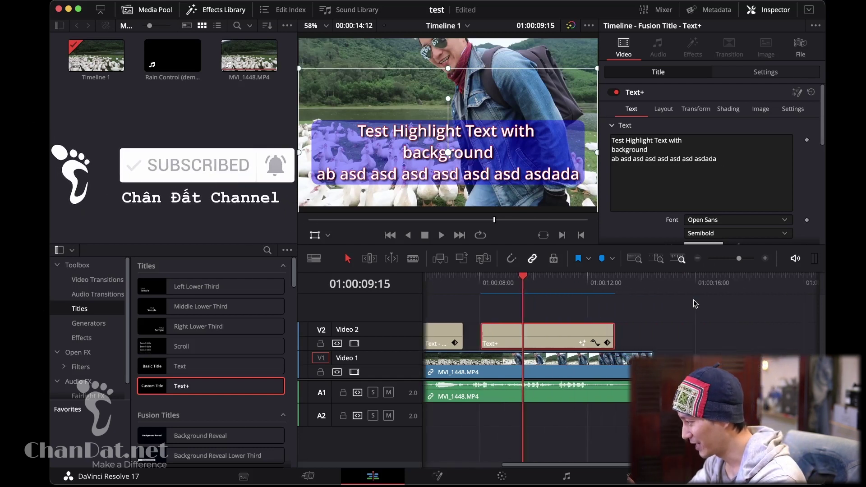
{"action": "scroll", "coordinate": [694, 300], "scroll_direction": "left", "scroll_amount": 3}
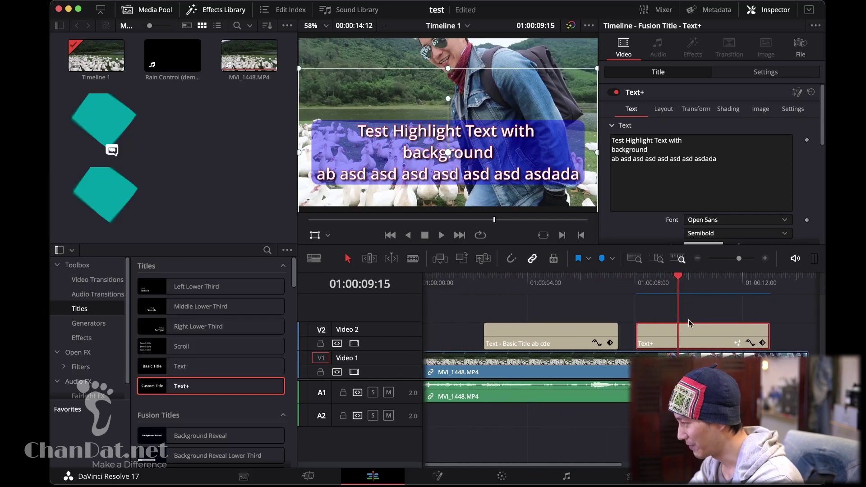
- Replace the old Text+ clip on Video 2 with a new Text+ title reading 'abcdef'
{"action": "key", "text": "Delete"}
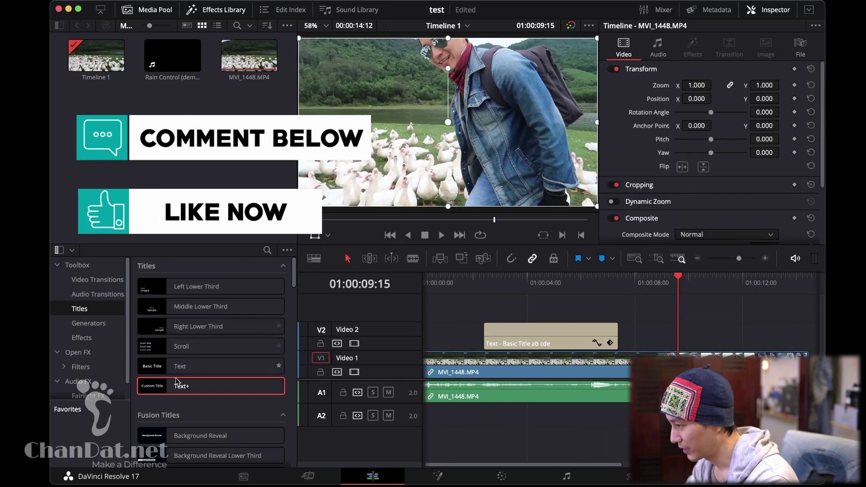
{"action": "left_click_drag", "start_coordinate": [177, 391], "coordinate": [686, 332]}
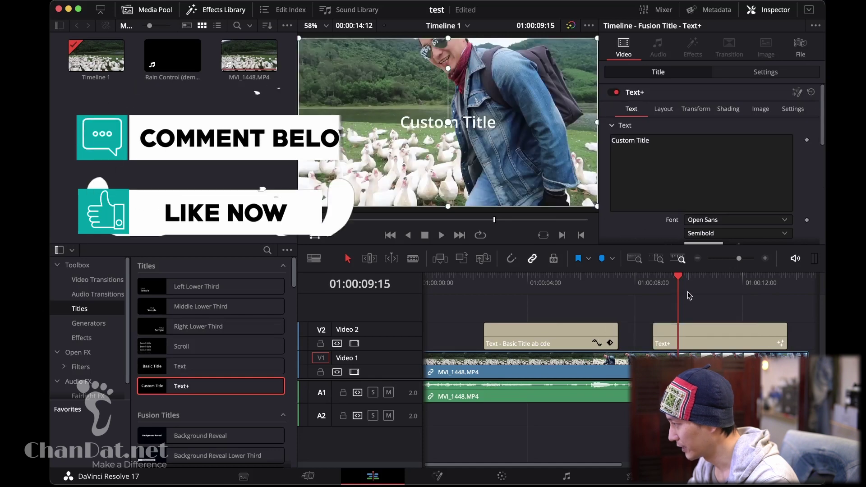
{"action": "left_click", "coordinate": [678, 141]}
{"action": "key", "text": "super+a"}
{"action": "key", "text": "BackSpace"}
{"action": "type", "text": "abcdef"}
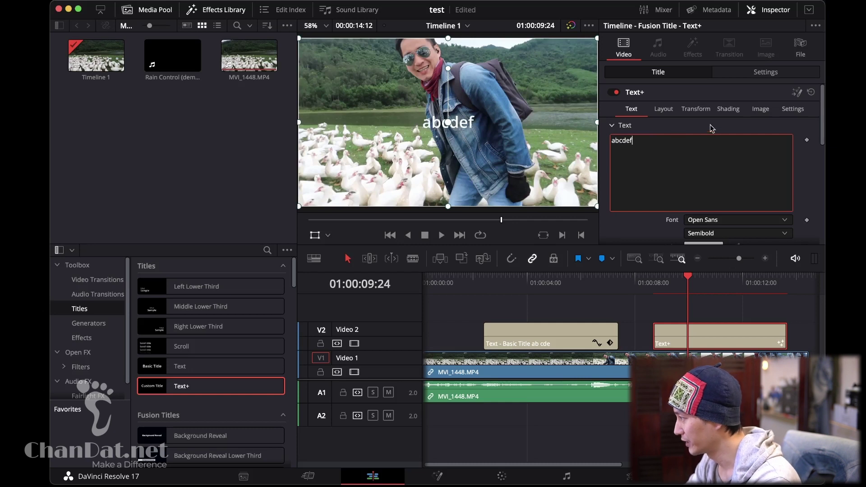
- Enable the Red Outline, Black Shadow, and Blue Border shading elements
{"action": "left_click", "coordinate": [728, 110]}
{"action": "left_click", "coordinate": [711, 140]}
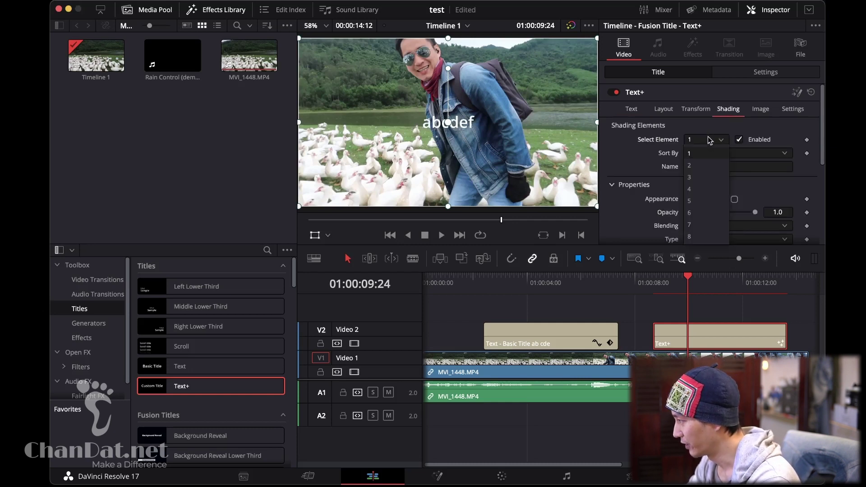
{"action": "left_click", "coordinate": [698, 165]}
{"action": "left_click", "coordinate": [740, 141]}
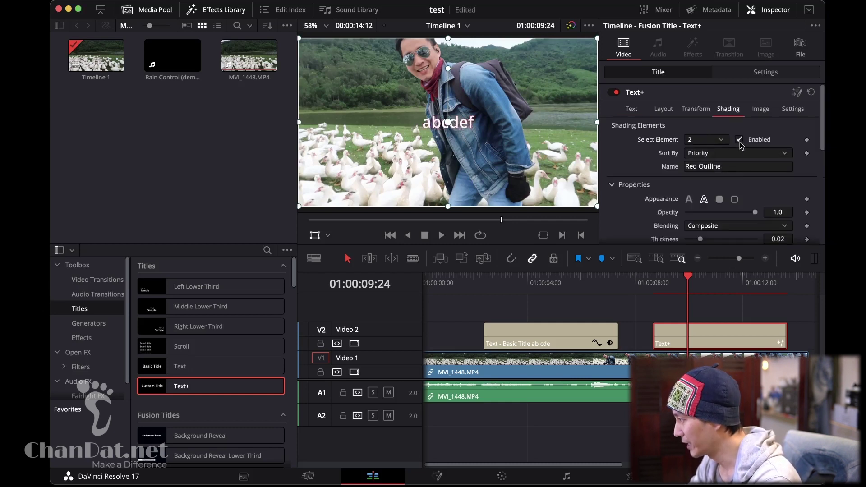
{"action": "left_click", "coordinate": [707, 140]}
{"action": "left_click", "coordinate": [701, 179]}
{"action": "left_click", "coordinate": [737, 140]}
{"action": "left_click", "coordinate": [706, 140]}
{"action": "left_click", "coordinate": [697, 188]}
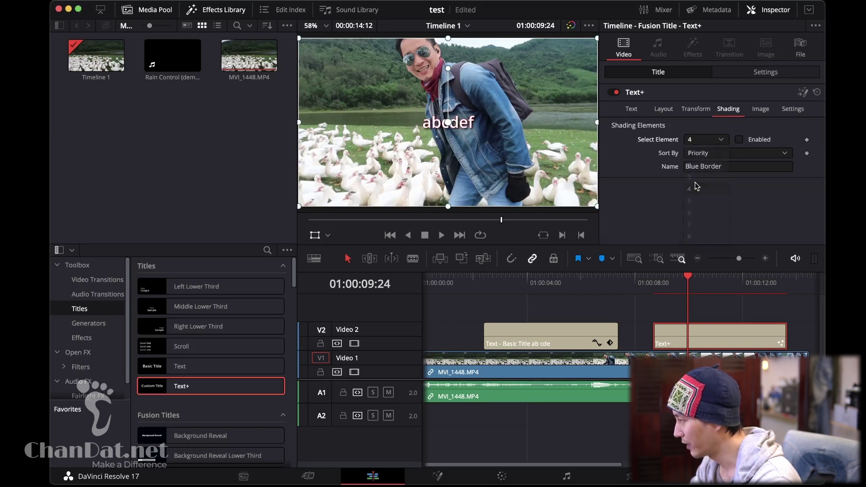
{"action": "left_click", "coordinate": [740, 141]}
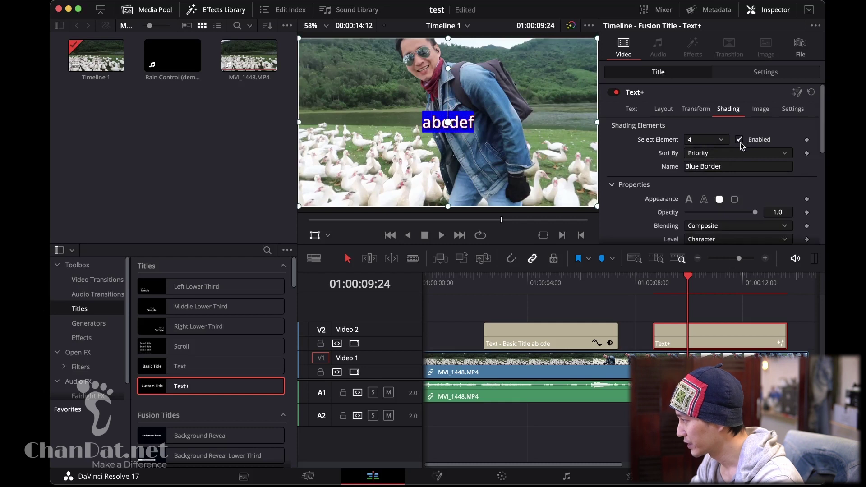
- Set the Blue Border level to Text so it covers the whole text
{"action": "scroll", "coordinate": [721, 199], "scroll_direction": "down", "scroll_amount": 2}
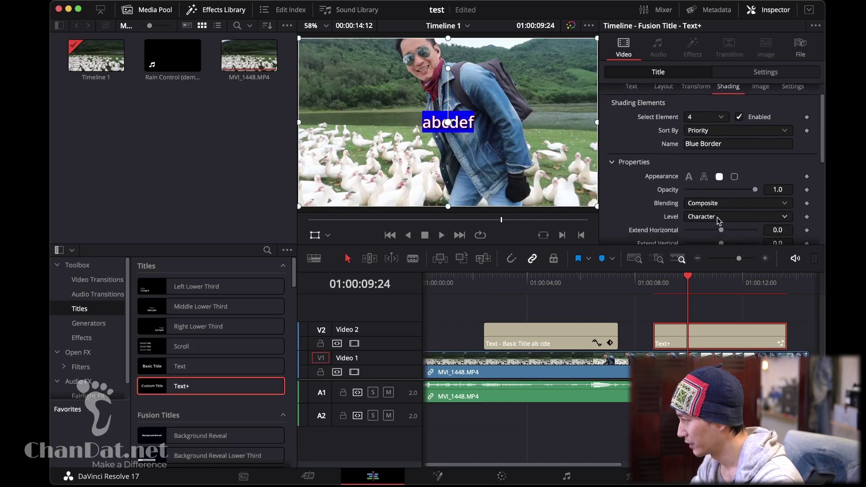
{"action": "left_click", "coordinate": [719, 219]}
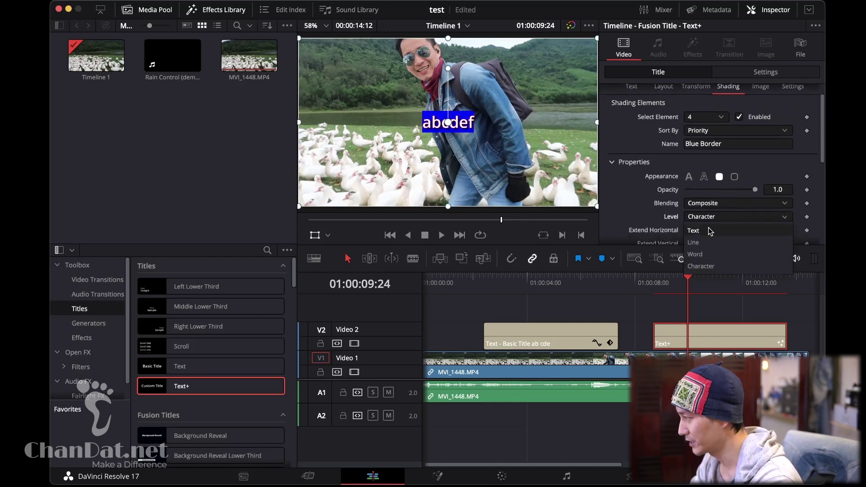
{"action": "left_click", "coordinate": [720, 217]}
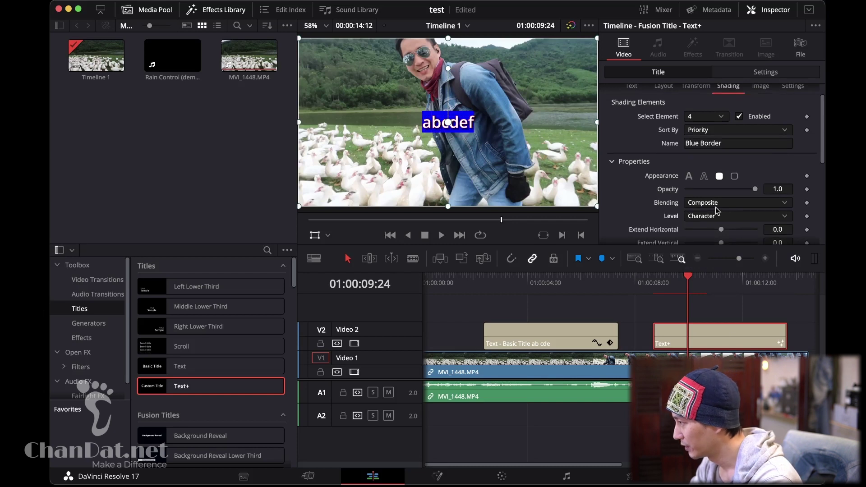
{"action": "left_click", "coordinate": [718, 216]}
{"action": "left_click", "coordinate": [704, 232]}
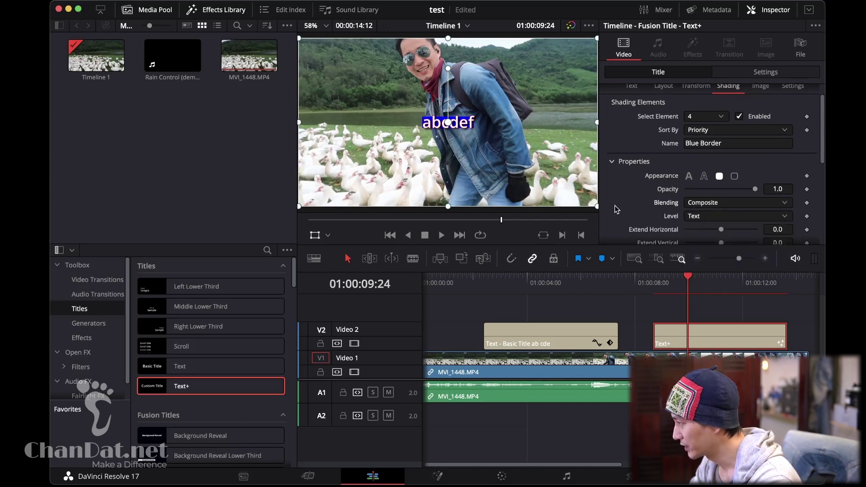
{"action": "scroll", "coordinate": [617, 210], "scroll_direction": "down", "scroll_amount": 3}
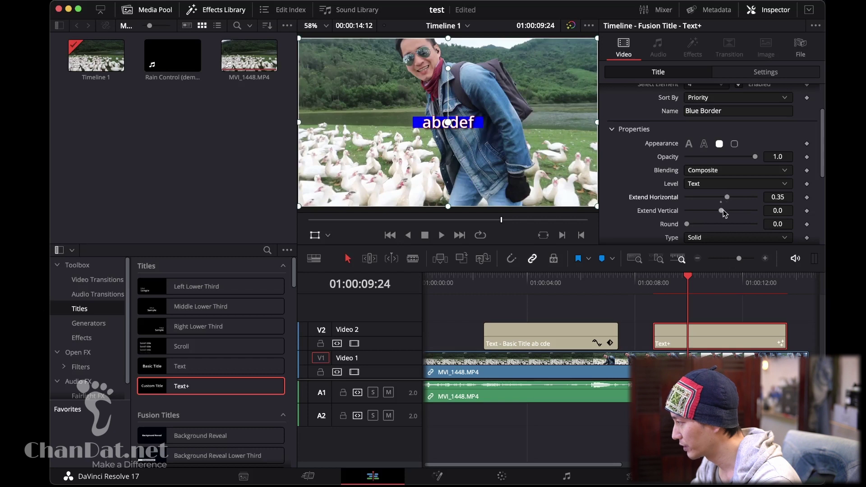
- Extend the blue box vertically to 0.25 and set its opacity to about 0.551
{"action": "left_click_drag", "start_coordinate": [722, 211], "coordinate": [727, 212]}
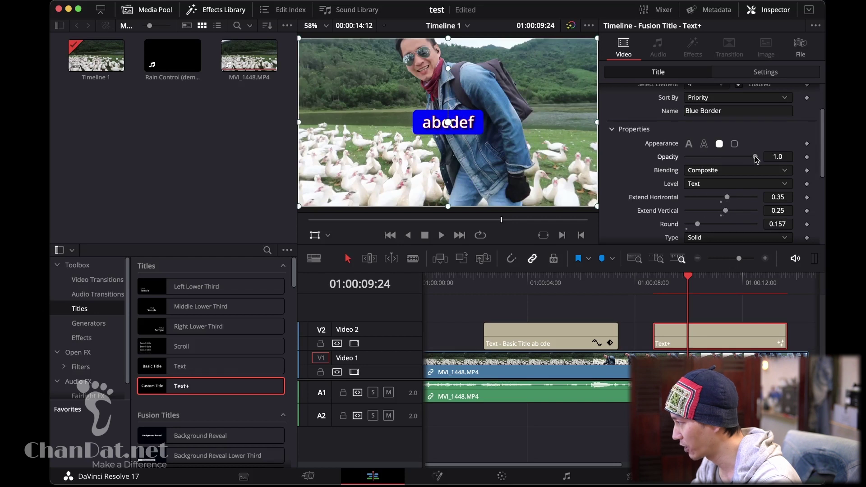
{"action": "left_click_drag", "start_coordinate": [757, 160], "coordinate": [731, 159]}
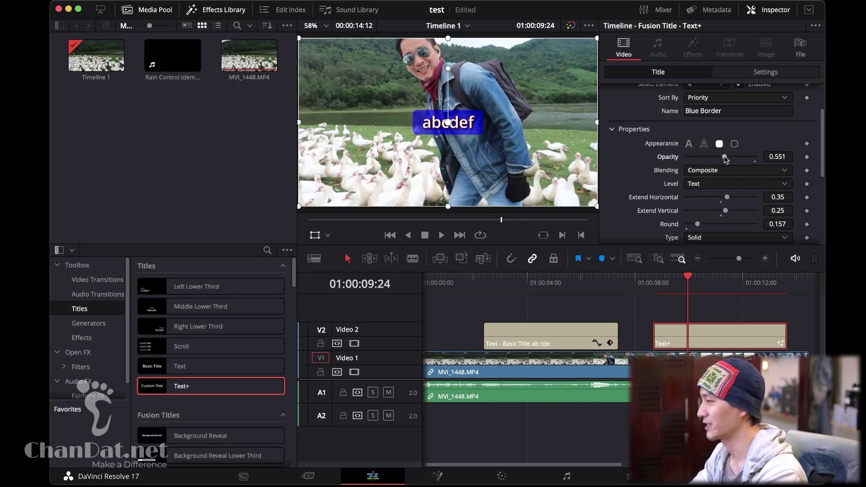
{"action": "scroll", "coordinate": [722, 157], "scroll_direction": "up", "scroll_amount": 3}
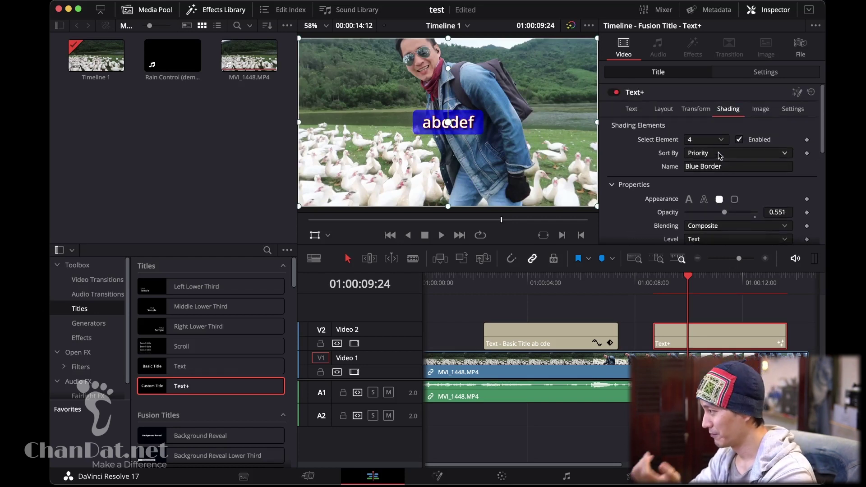
- Add two lines, 'abv sad' and 'asdasd ad', below 'abcdef' in the title text
{"action": "left_click", "coordinate": [632, 109]}
{"action": "left_click", "coordinate": [662, 149]}
{"action": "key", "text": "Return"}
{"action": "type", "text": "abv sad"}
{"action": "key", "text": "Return"}
{"action": "type", "text": "asdasd ad"}
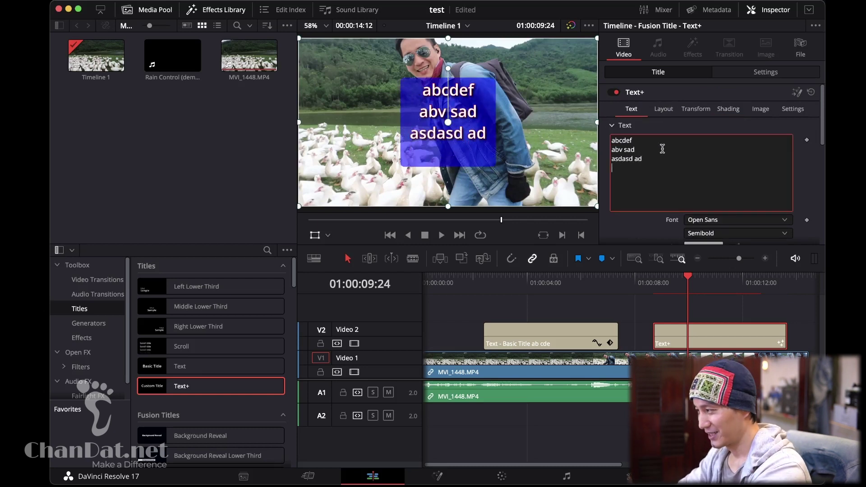